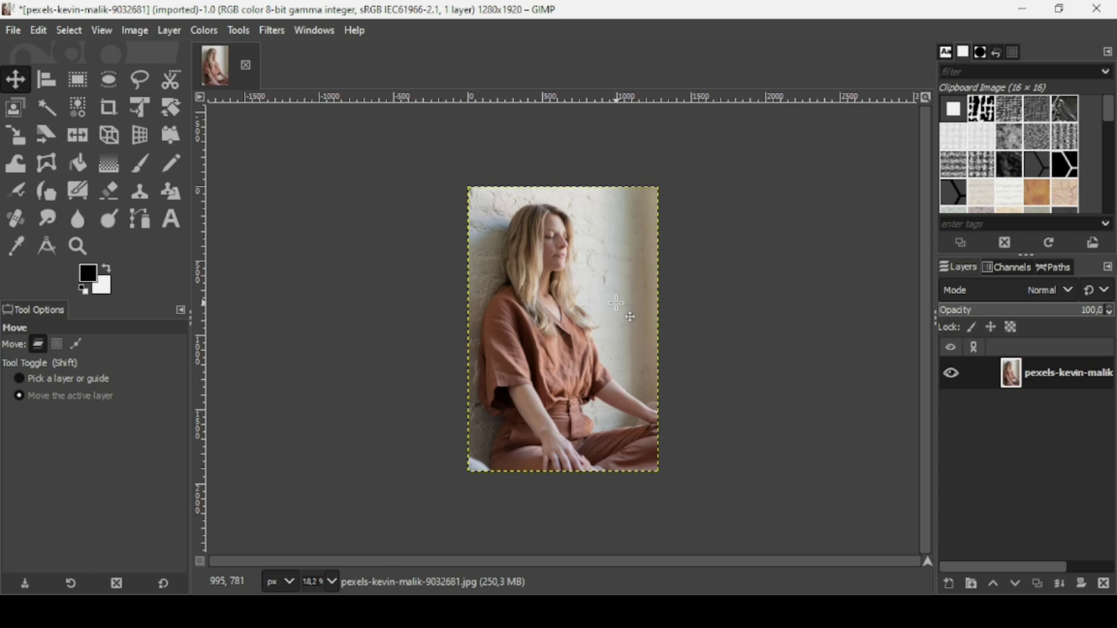
Add a transparent 1280 × 1920 px layer and select a full-width horizontal band about 187 px high across the woman's upper face
left_click(949, 582)
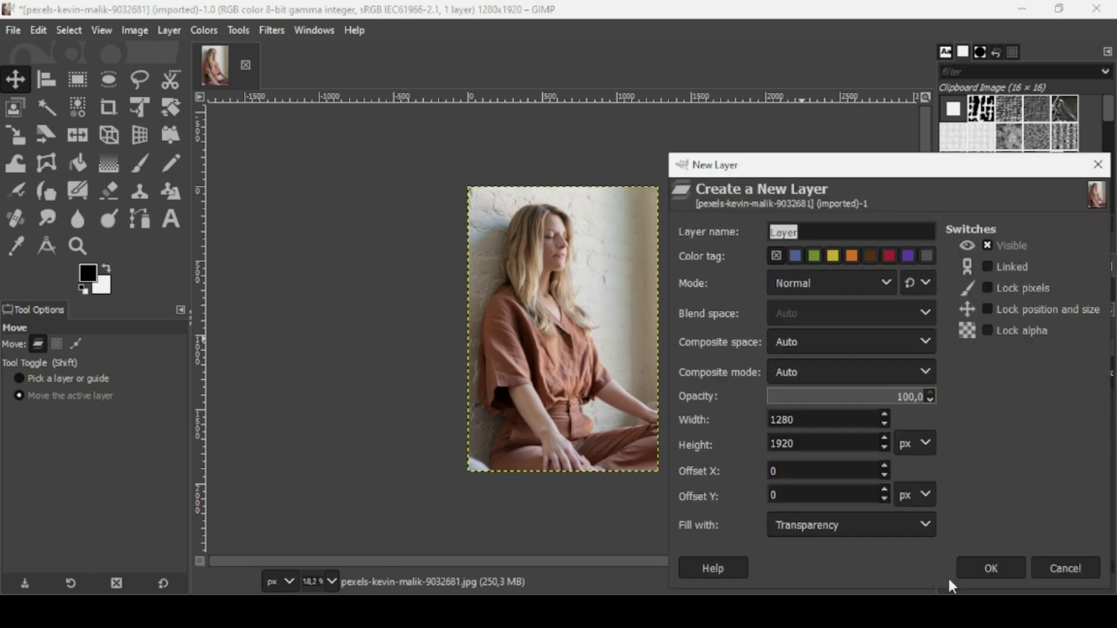
left_click(1010, 565)
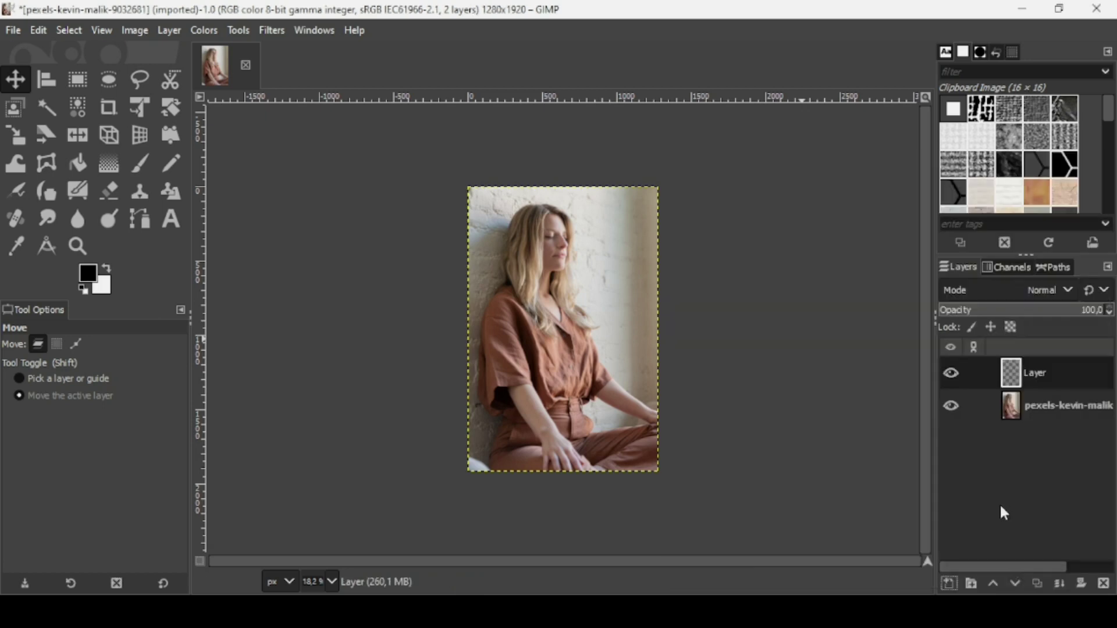
left_click(88, 85)
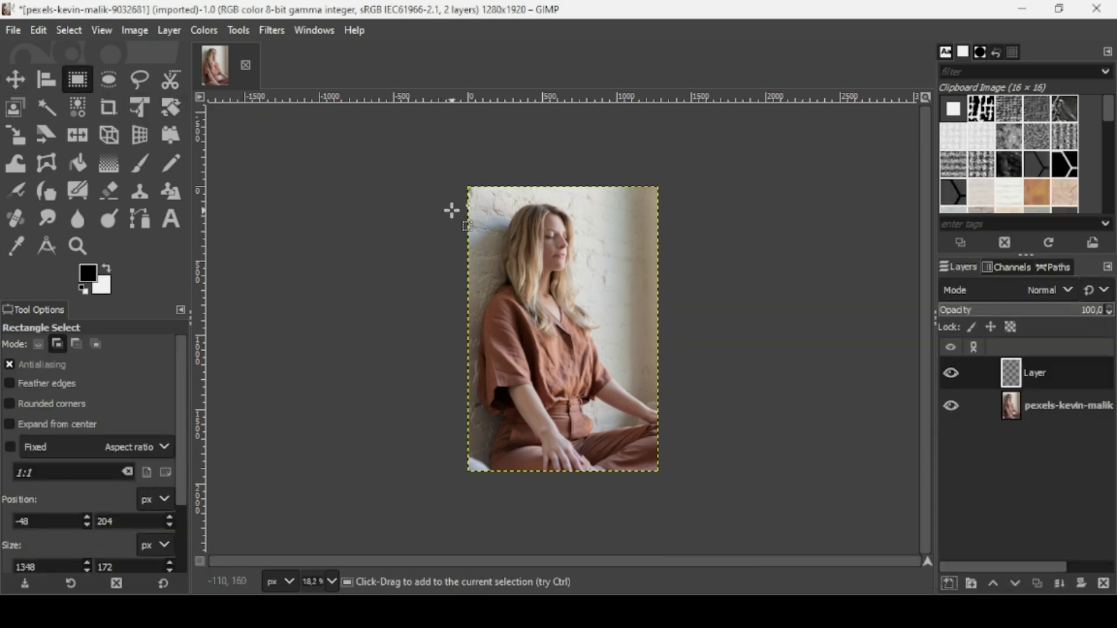
left_click_drag(452, 210, 682, 238)
left_click(684, 240)
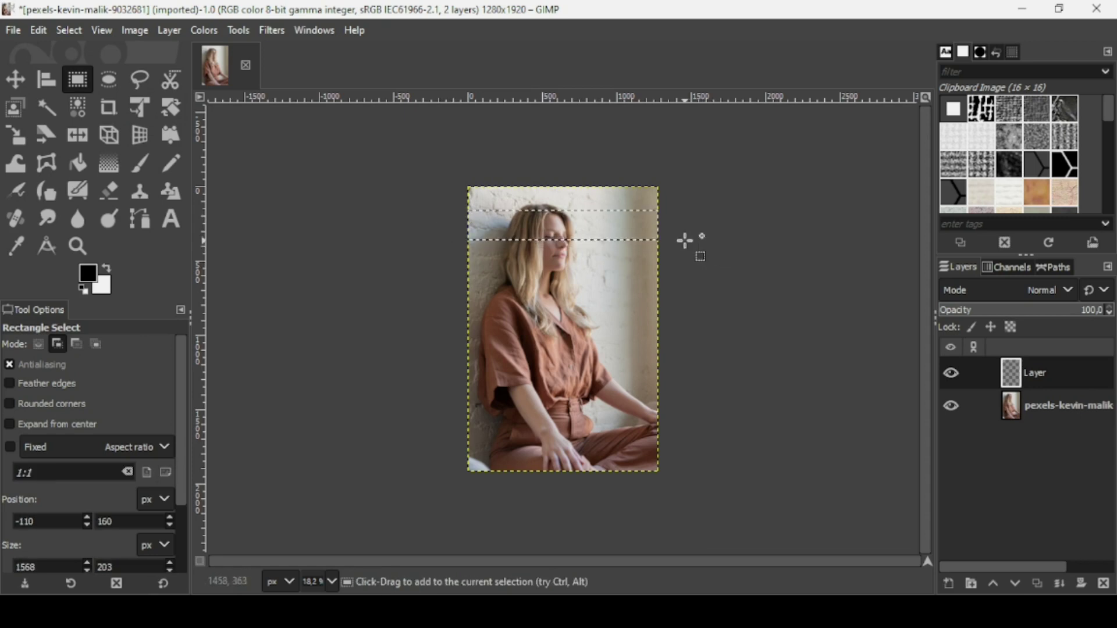
left_click(612, 232)
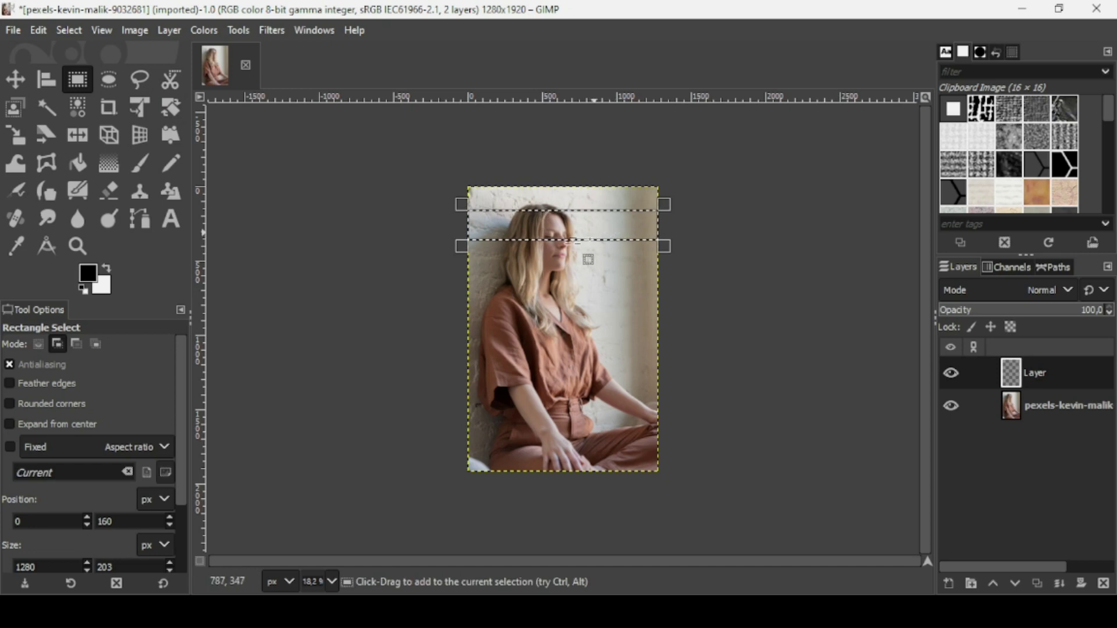
left_click_drag(569, 247, 570, 245)
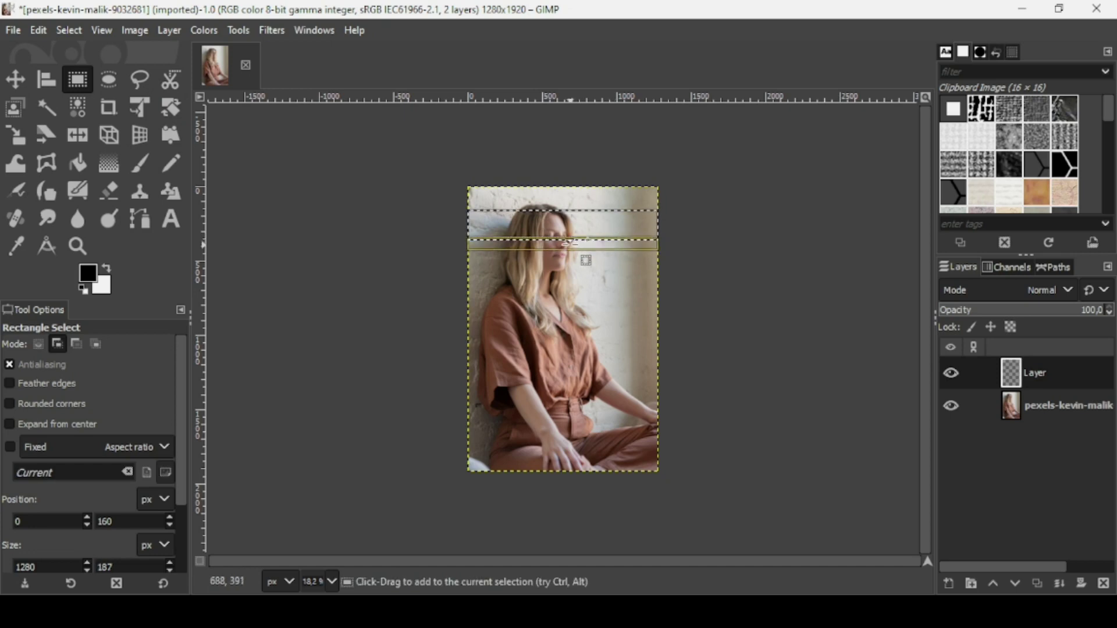
left_click(570, 244)
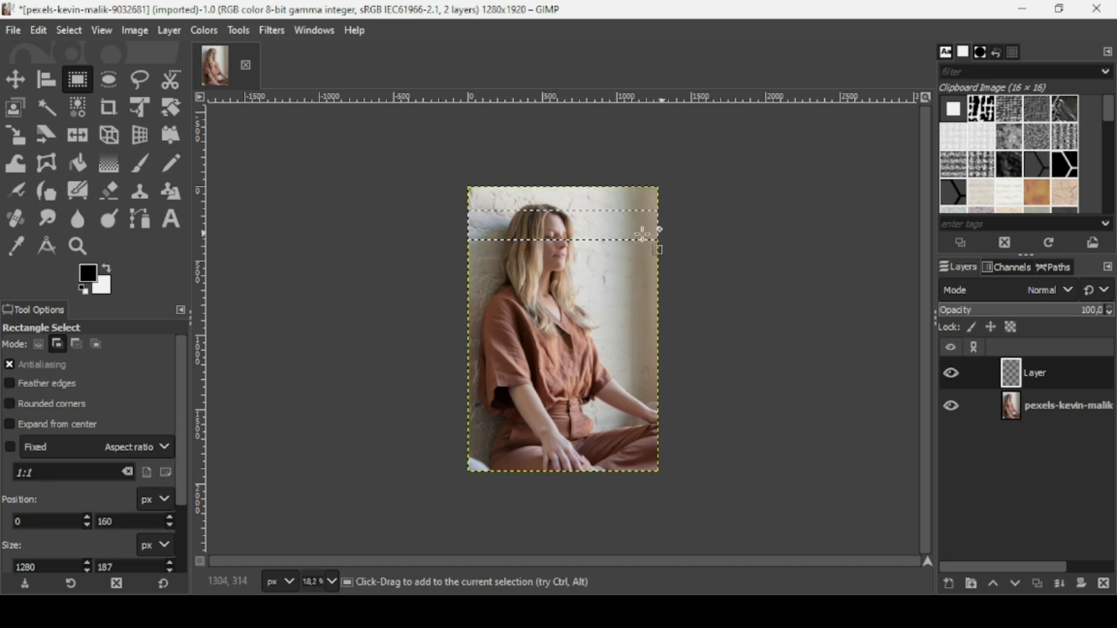
Fill the selected band with the black foreground colour and clear the selection
left_click_drag(89, 279, 596, 227)
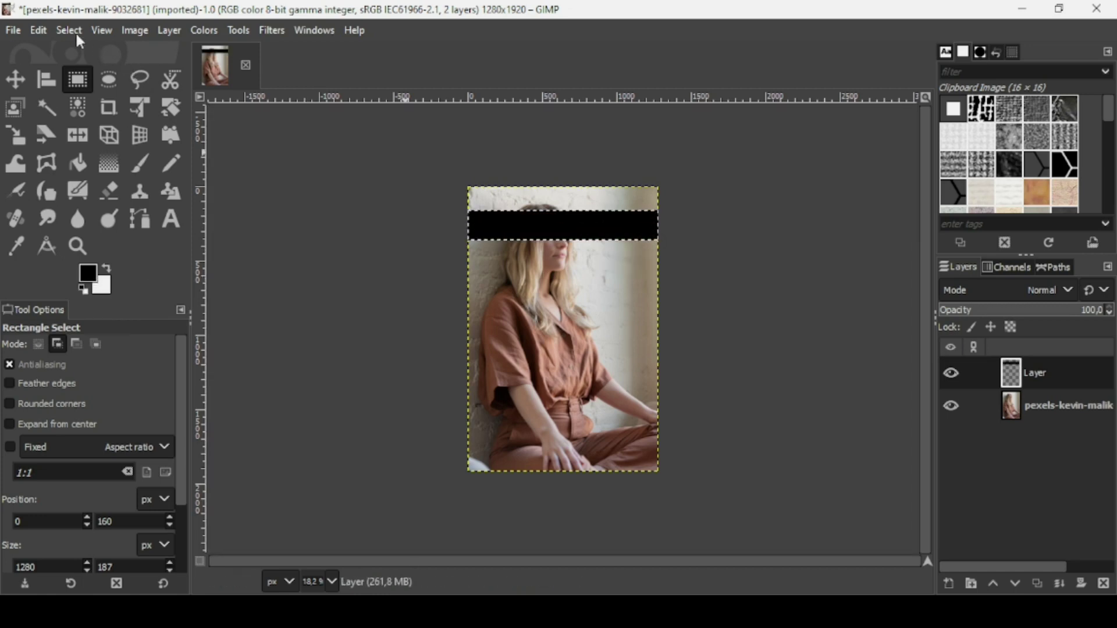
left_click(69, 29)
left_click(89, 74)
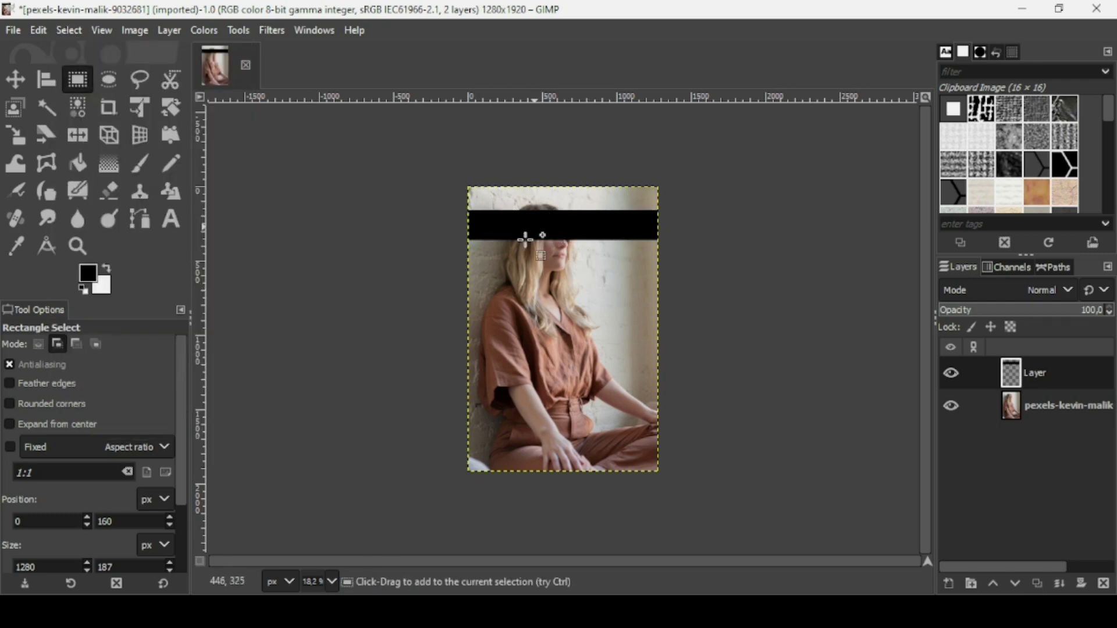
Crop the black band's layer to its content and duplicate it five times
left_click(172, 30)
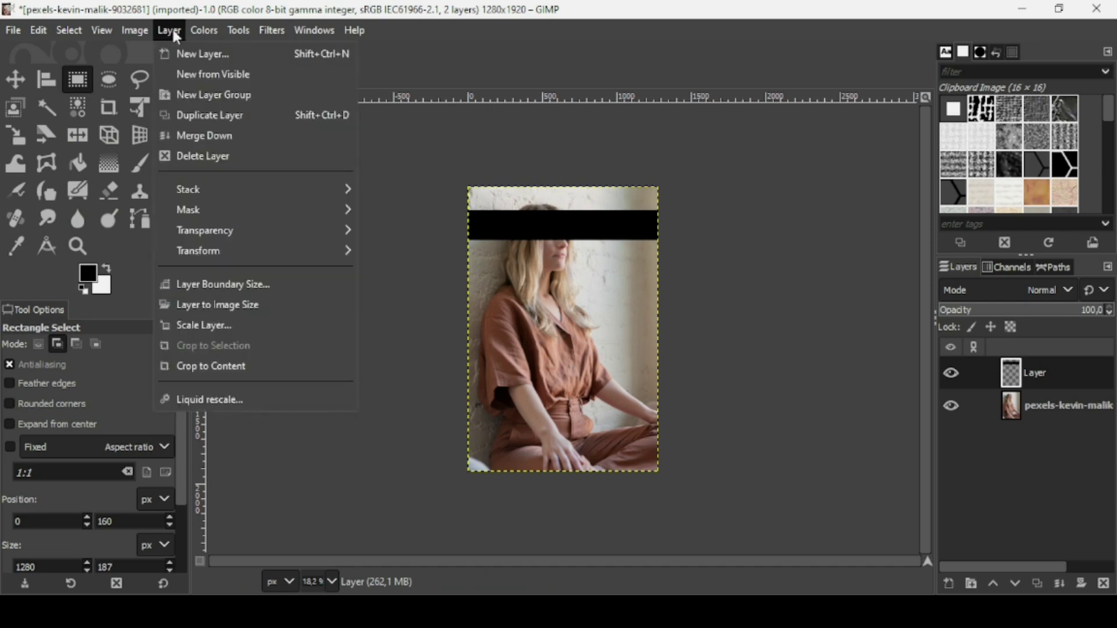
left_click(215, 366)
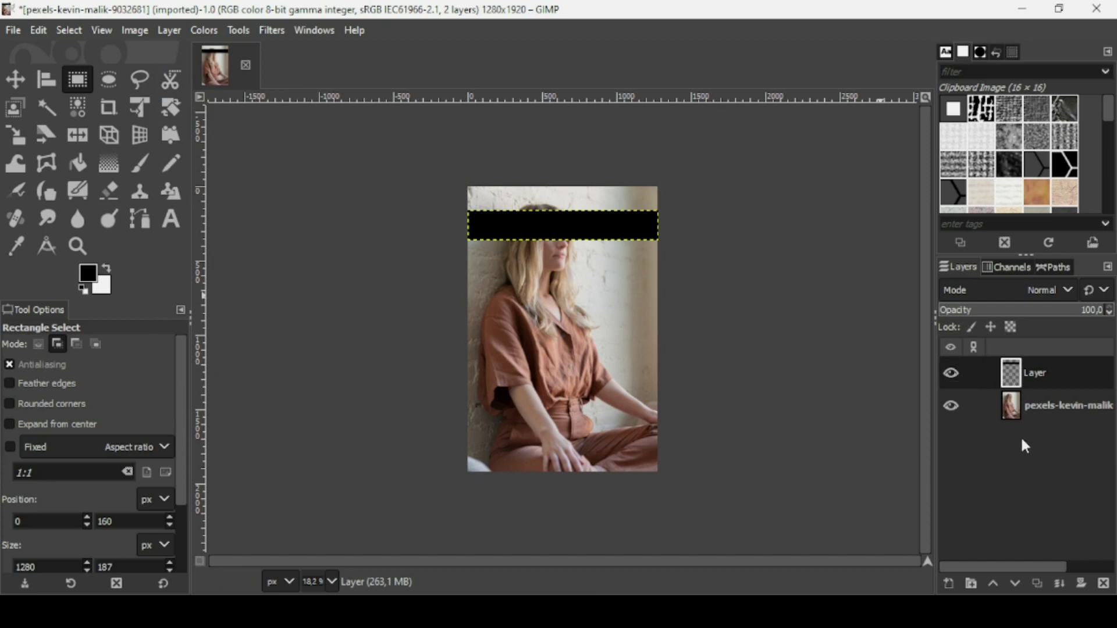
left_click(1036, 584)
left_click(1036, 583)
left_click(1037, 584)
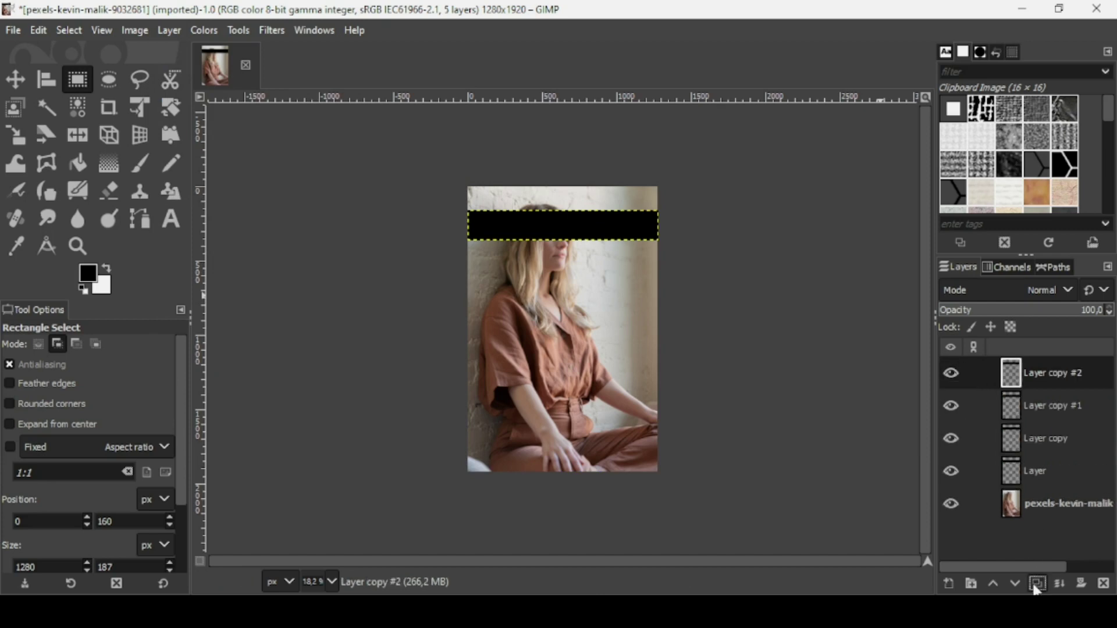
left_click(1037, 583)
left_click(1037, 583)
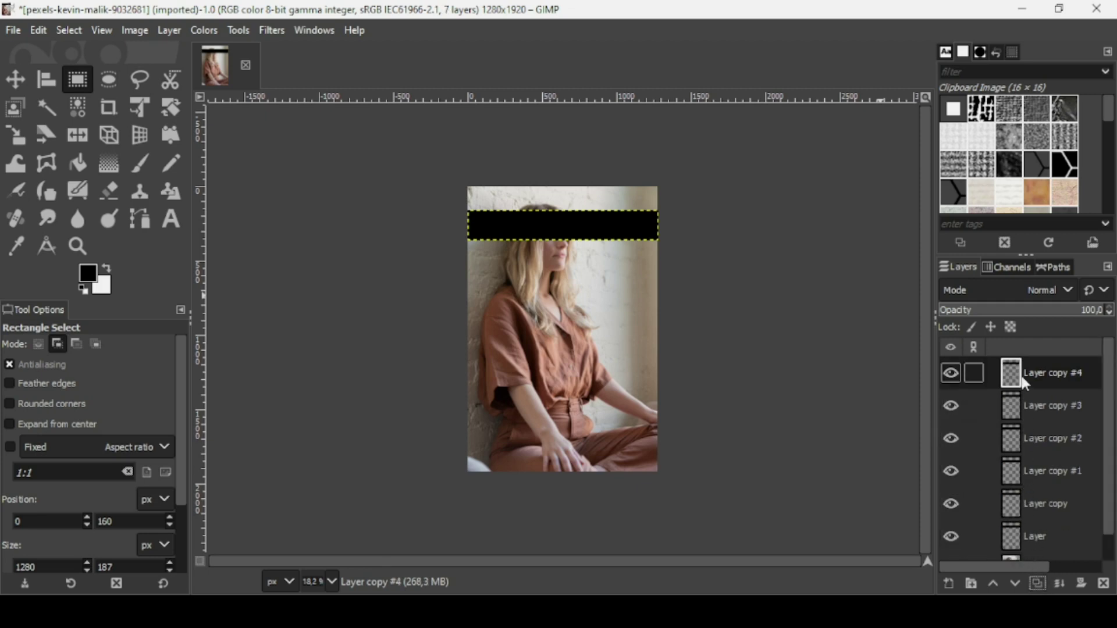
Pick all the stripe layers with the Alignment tool and distribute them vertically with even gaps relative to the image
left_click(47, 80)
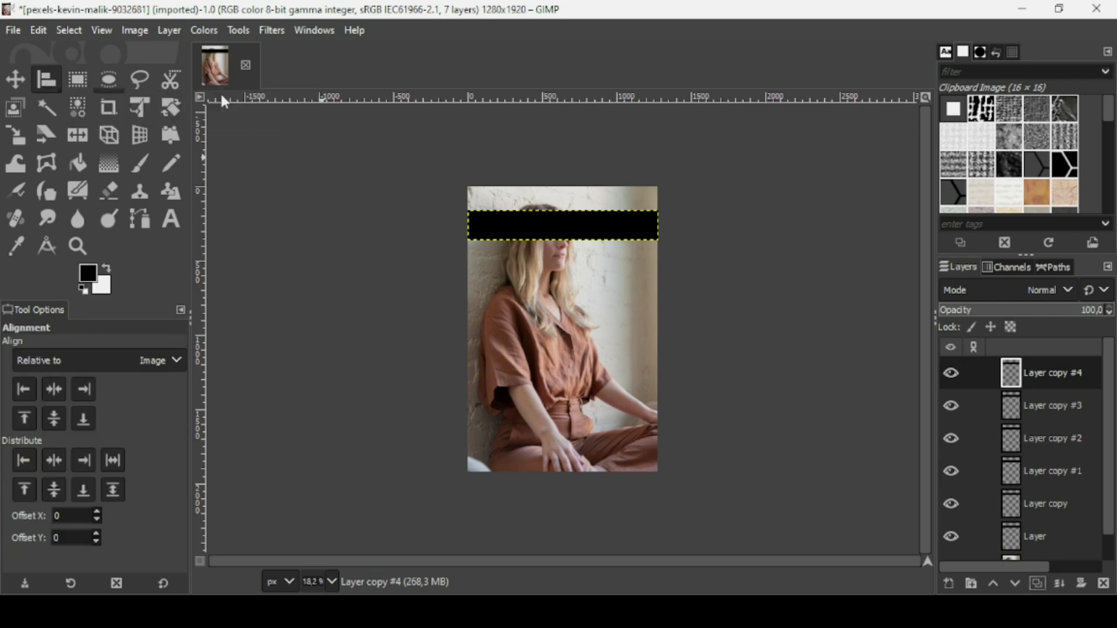
left_click_drag(388, 137, 791, 294)
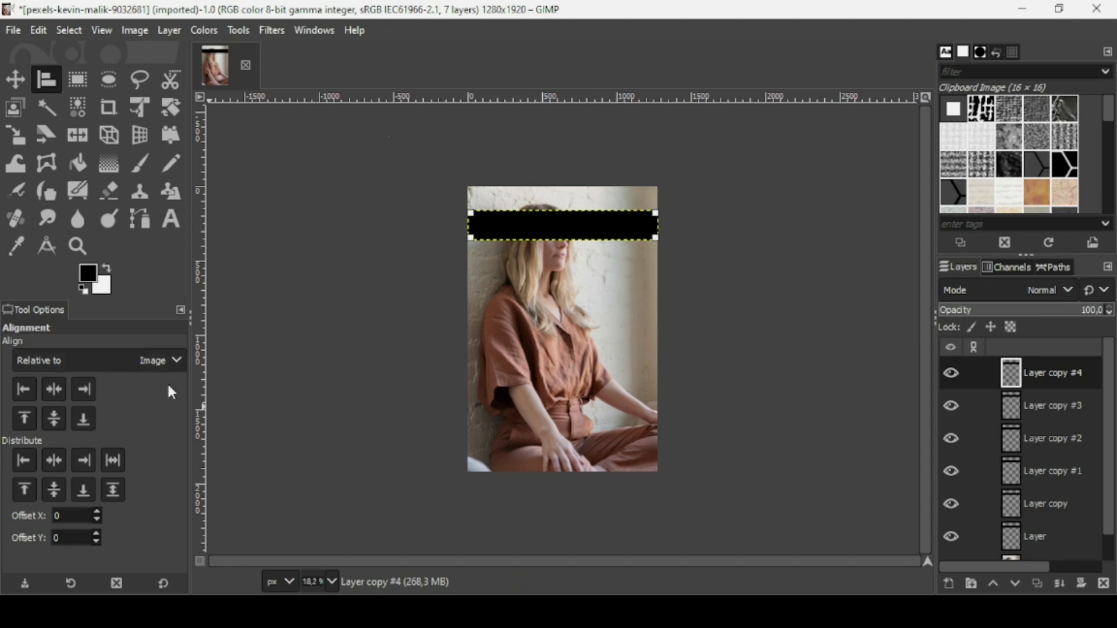
left_click(114, 490)
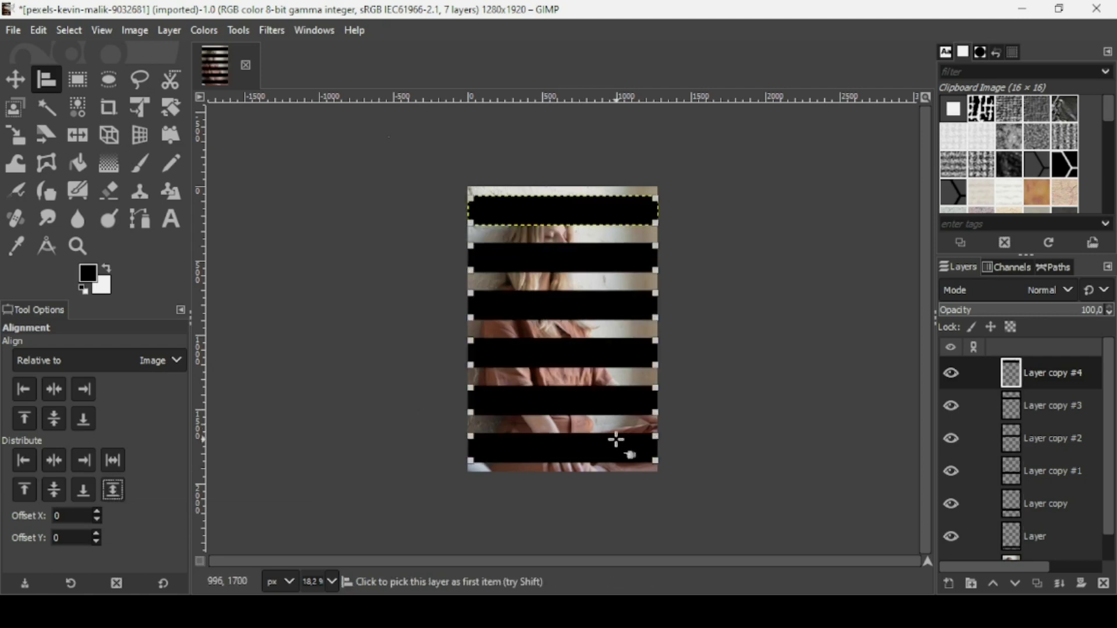
Merge the six stripe layers into a single layer above the photo
left_click(1059, 584)
left_click(1059, 585)
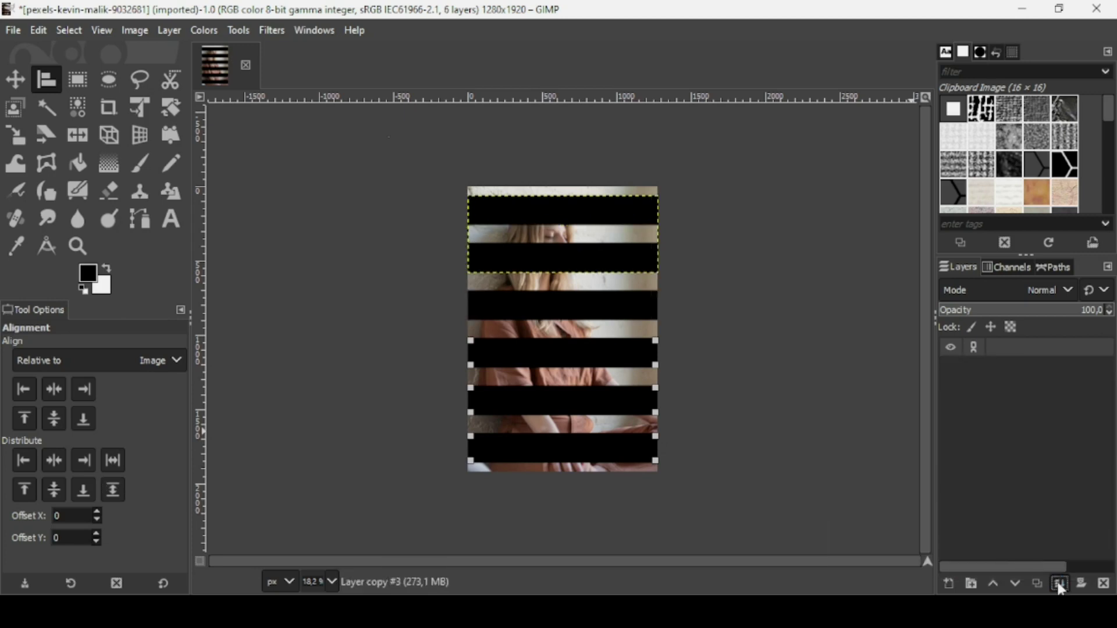
left_click(1059, 585)
left_click(1059, 584)
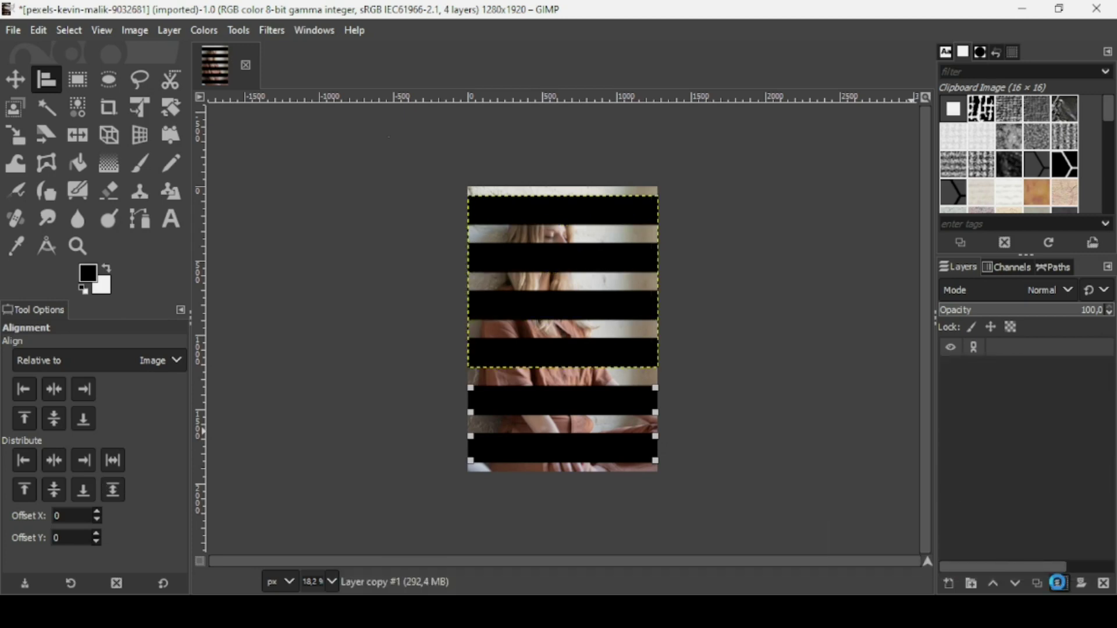
left_click(1060, 584)
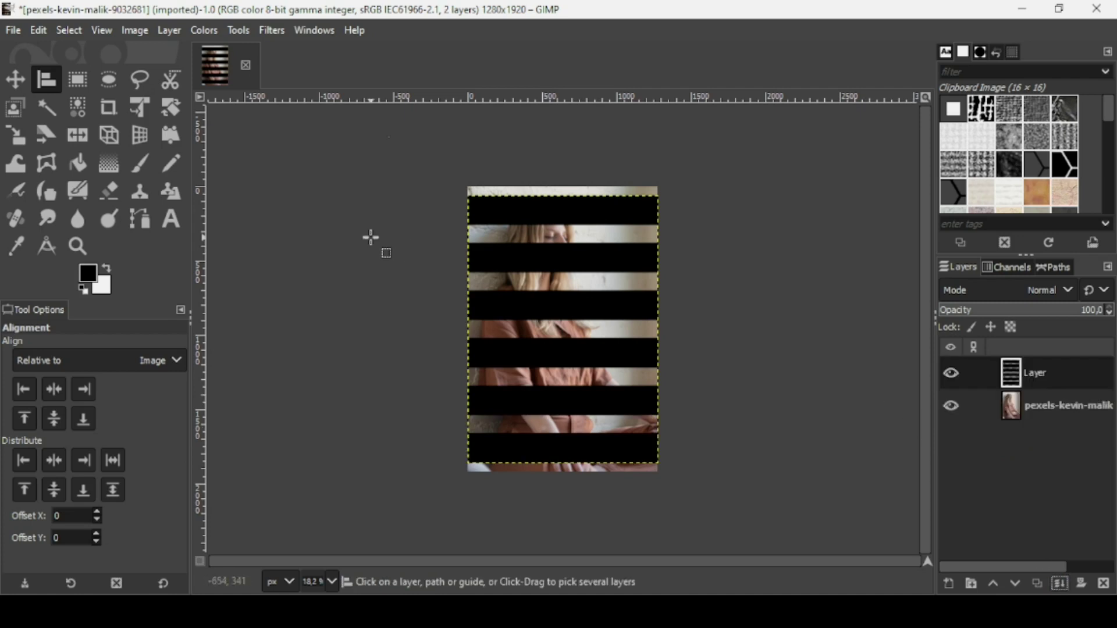
Widen the stripe layer well beyond both sides of the photo with the Unified Transform tool
left_click(138, 108)
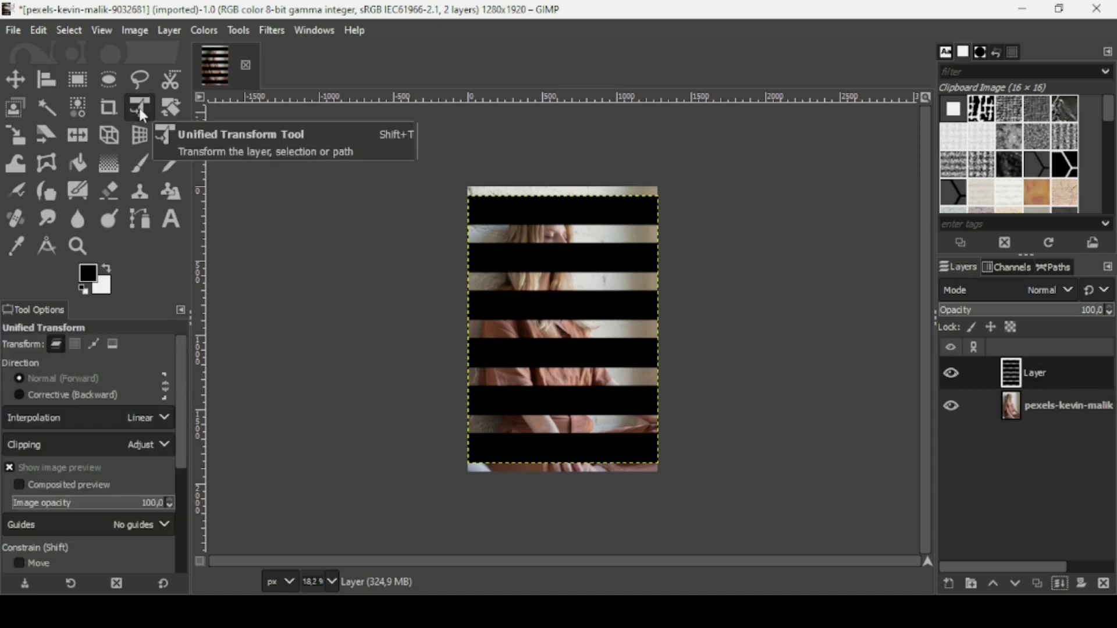
left_click(569, 324)
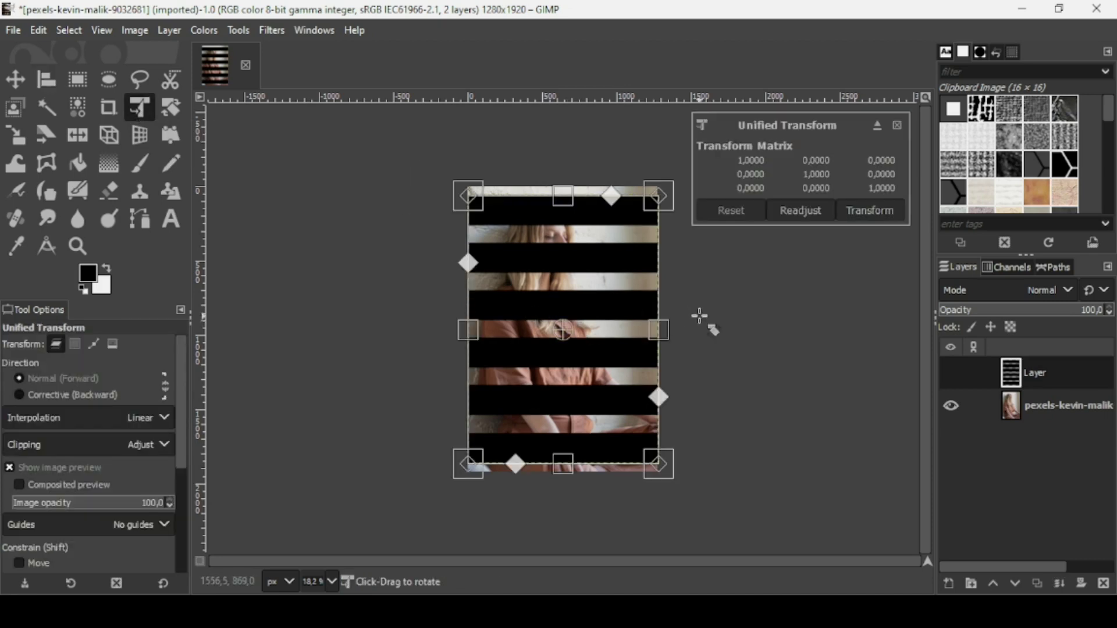
key("shift")
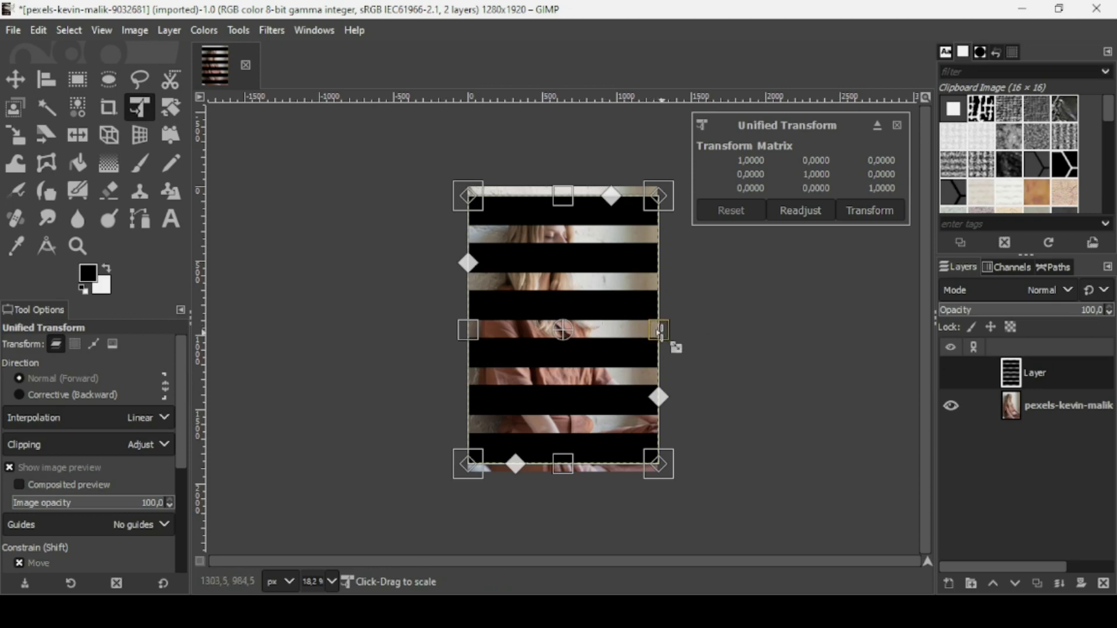
left_click_drag(659, 330, 831, 329)
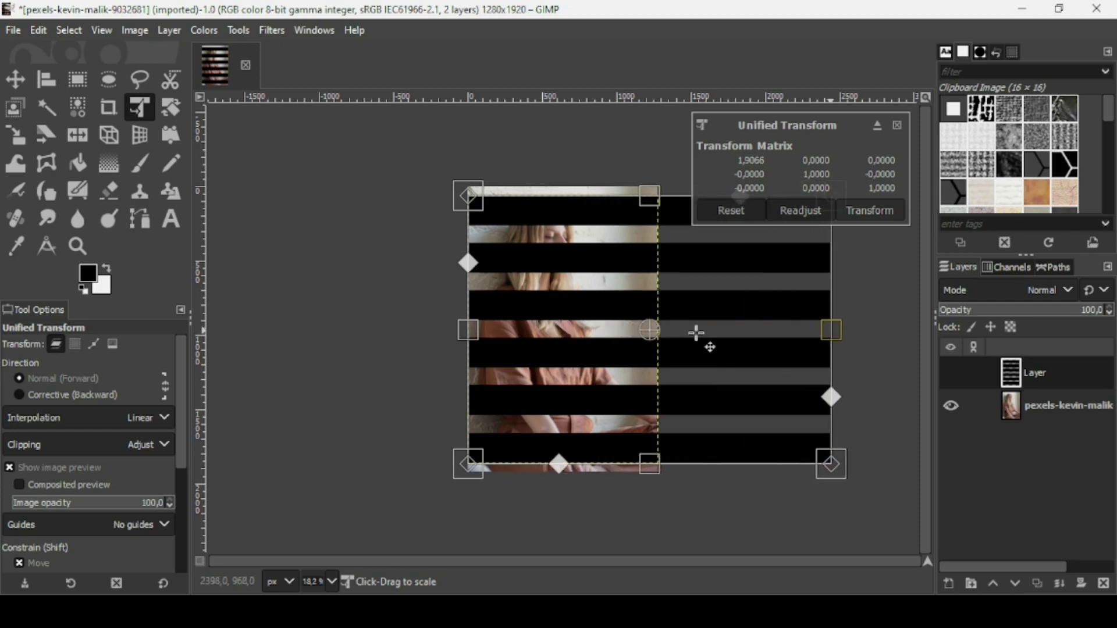
left_click_drag(474, 330, 285, 331)
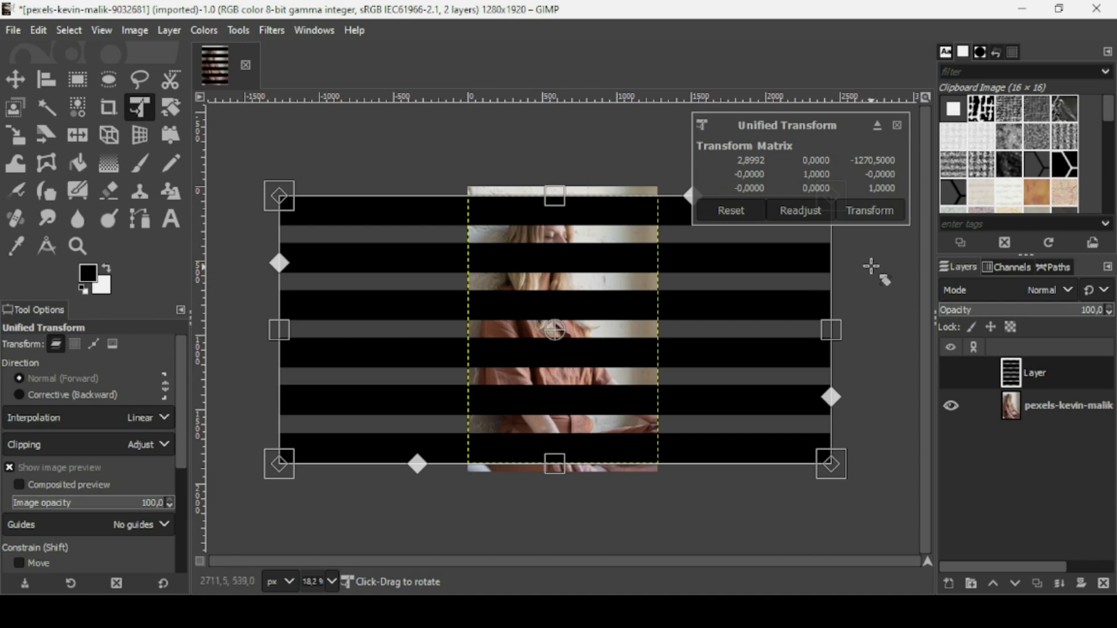
Rotate the stripes counter-clockwise into a diagonal, stretch them slightly across their width, and apply the transform
left_click_drag(862, 274, 810, 180)
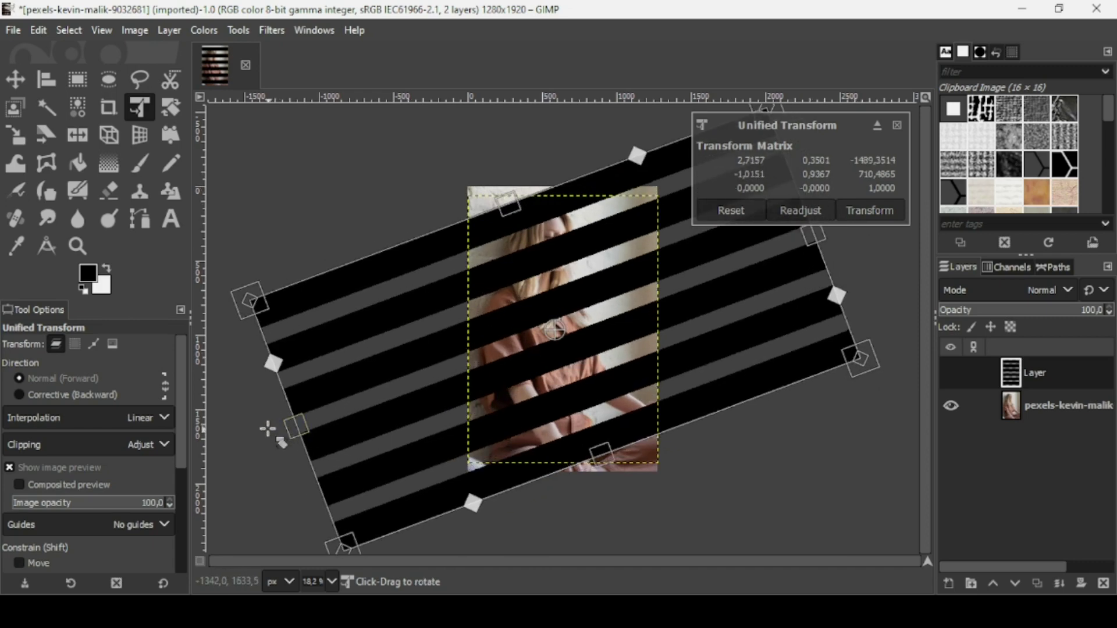
left_click_drag(273, 435, 269, 440)
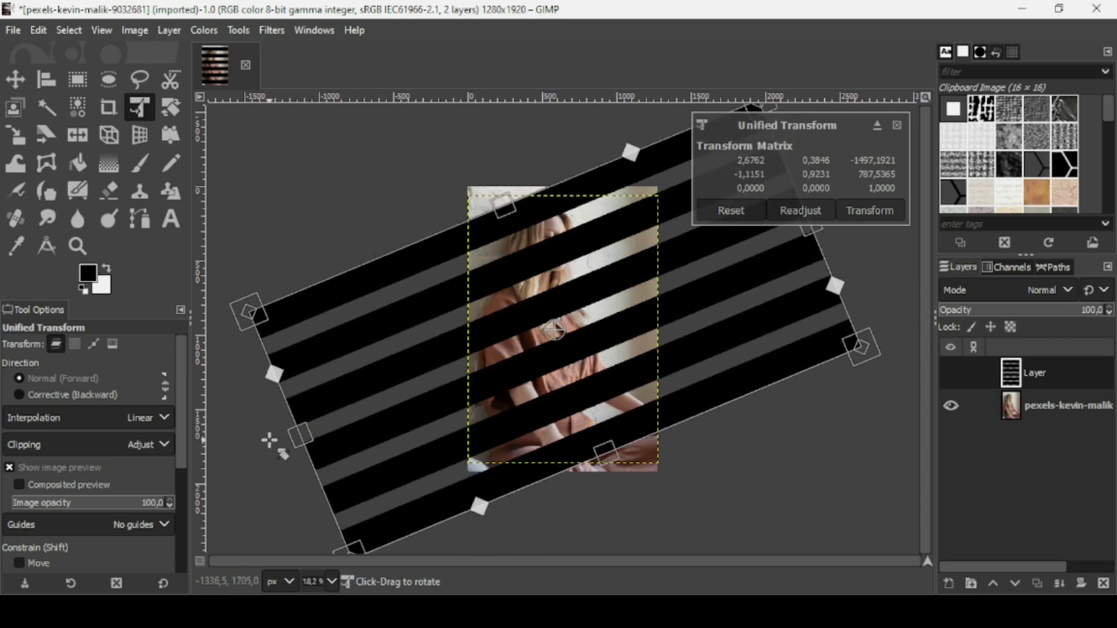
key("shift")
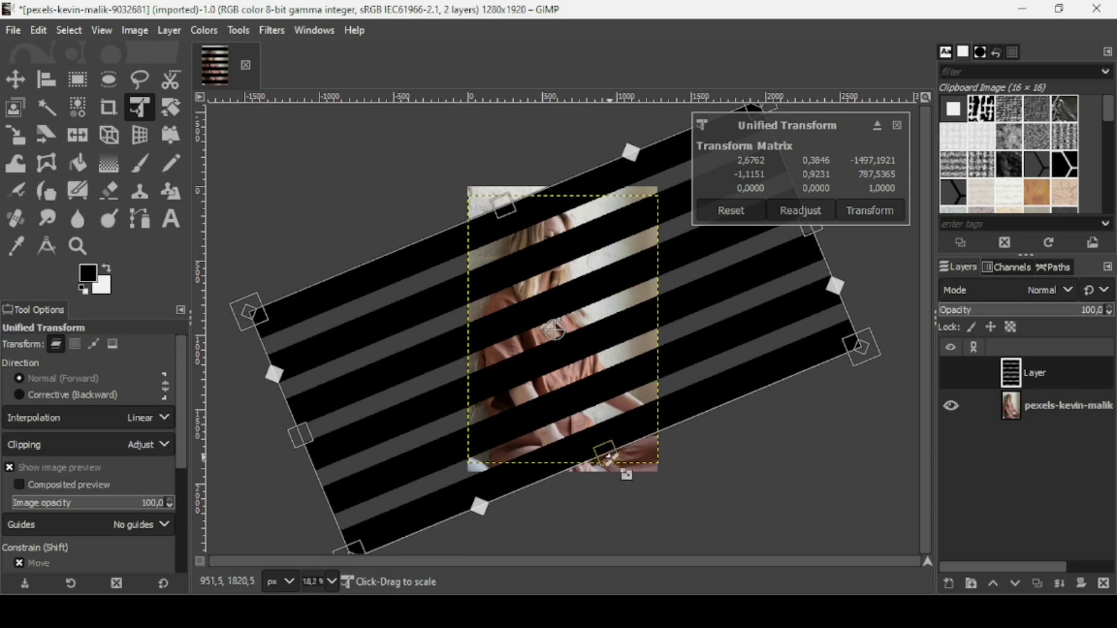
left_click_drag(608, 459, 611, 461)
left_click_drag(499, 211, 497, 208)
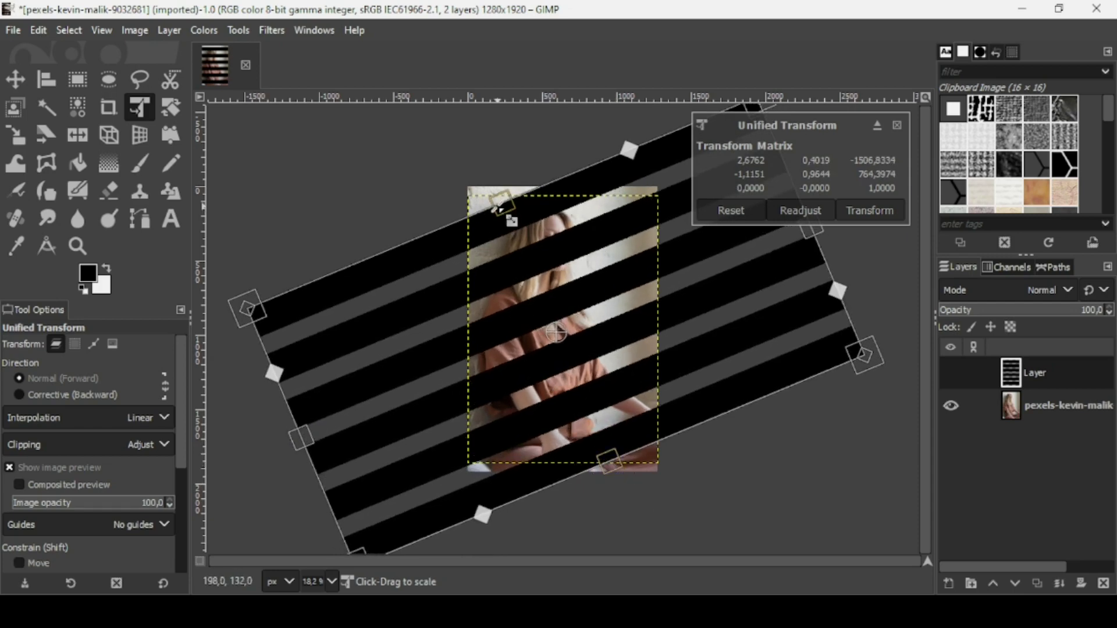
key("Return")
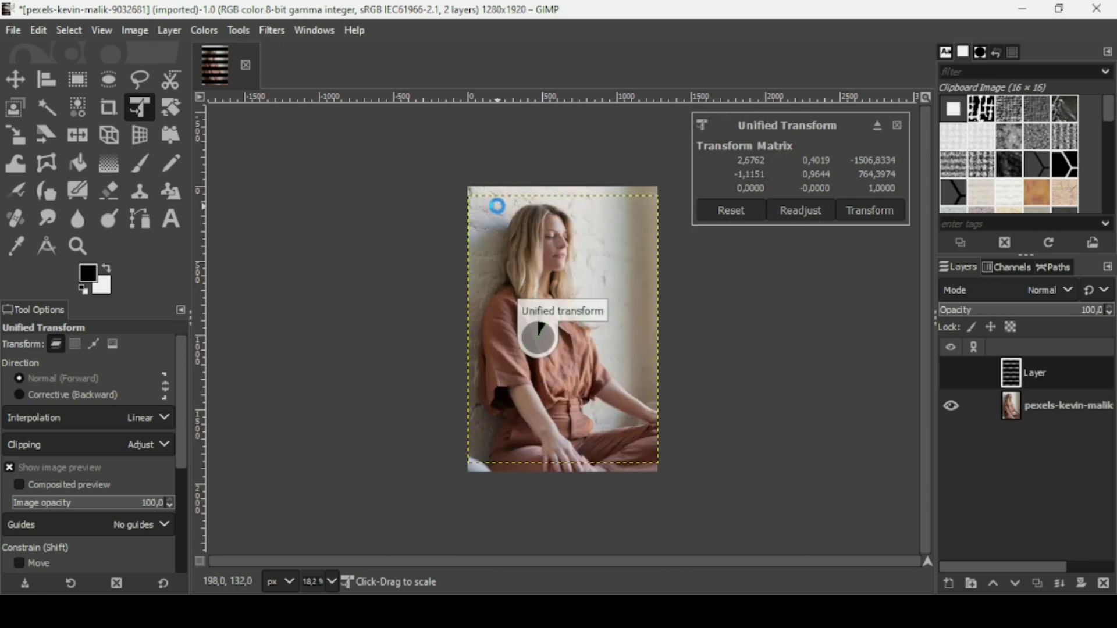
Resize the stripe layer to the image size and apply a Gaussian Blur of 30.17 in both X and Y
right_click(1010, 379)
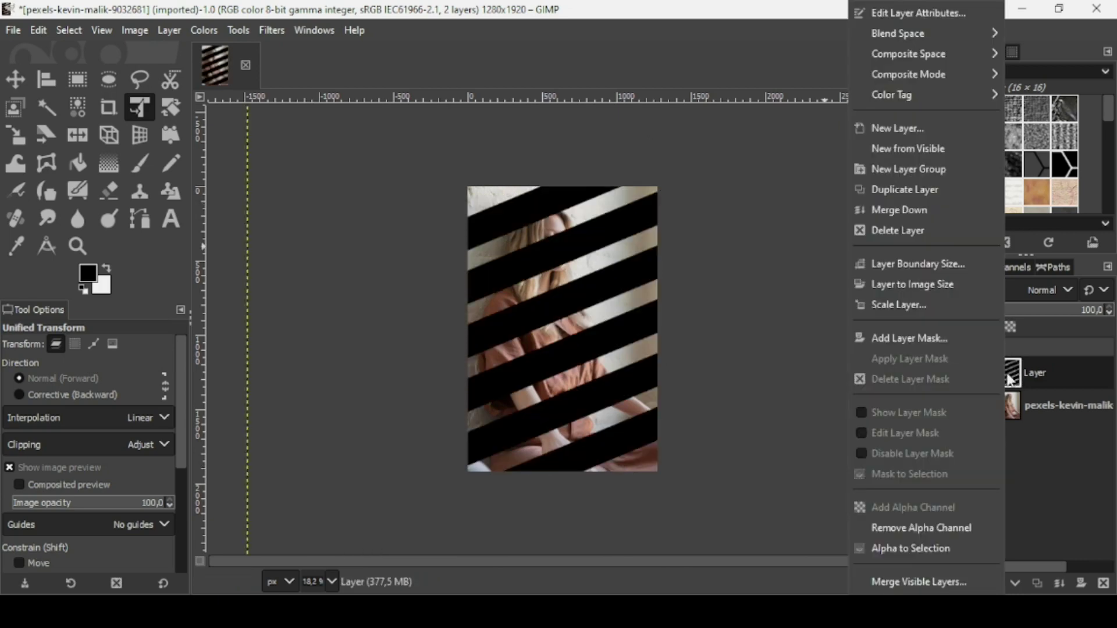
left_click(957, 293)
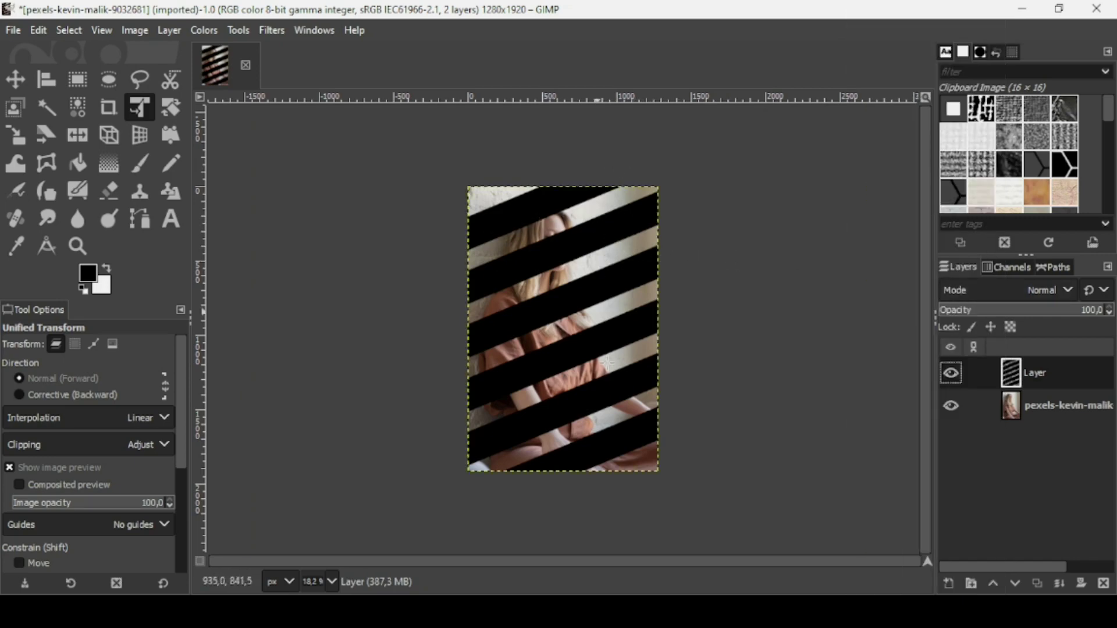
left_click(274, 30)
mouse_move(438, 148)
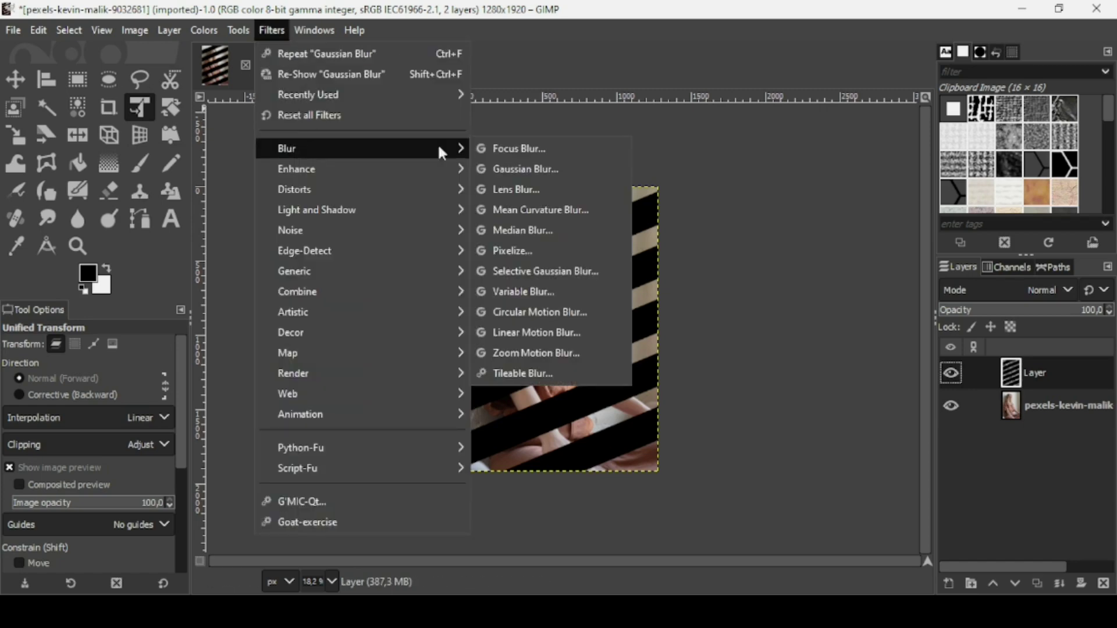
left_click(542, 169)
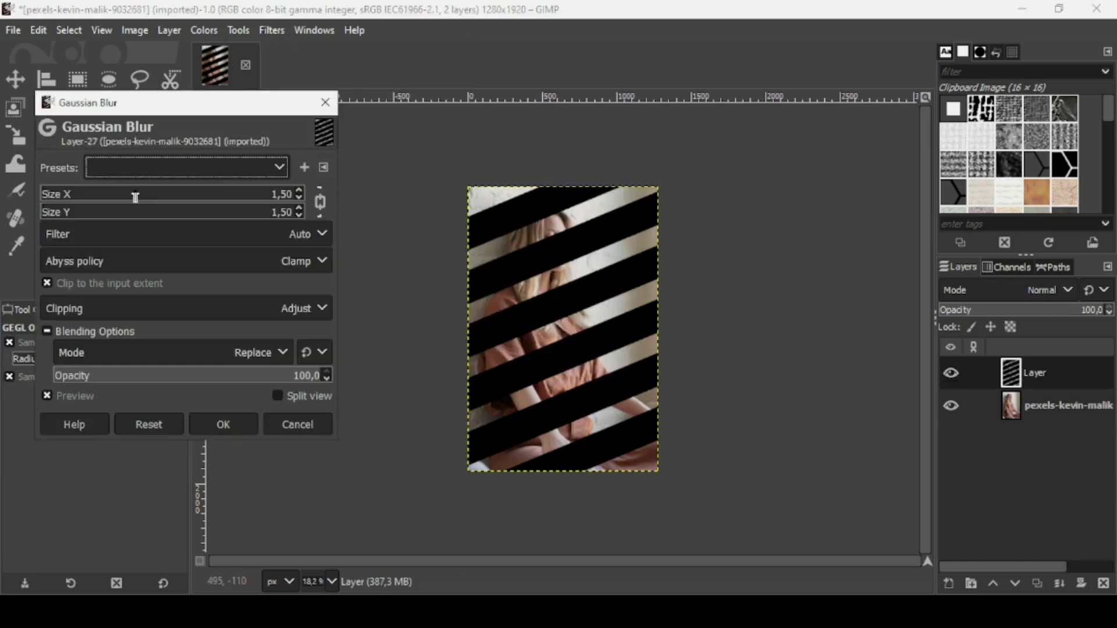
left_click(78, 203)
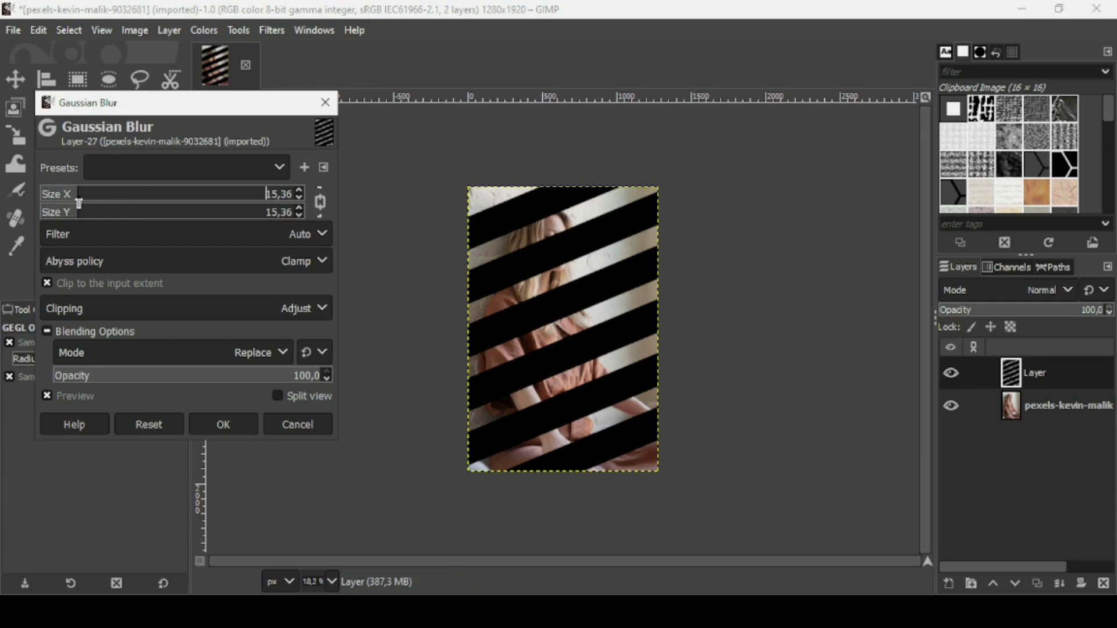
left_click_drag(78, 203, 117, 204)
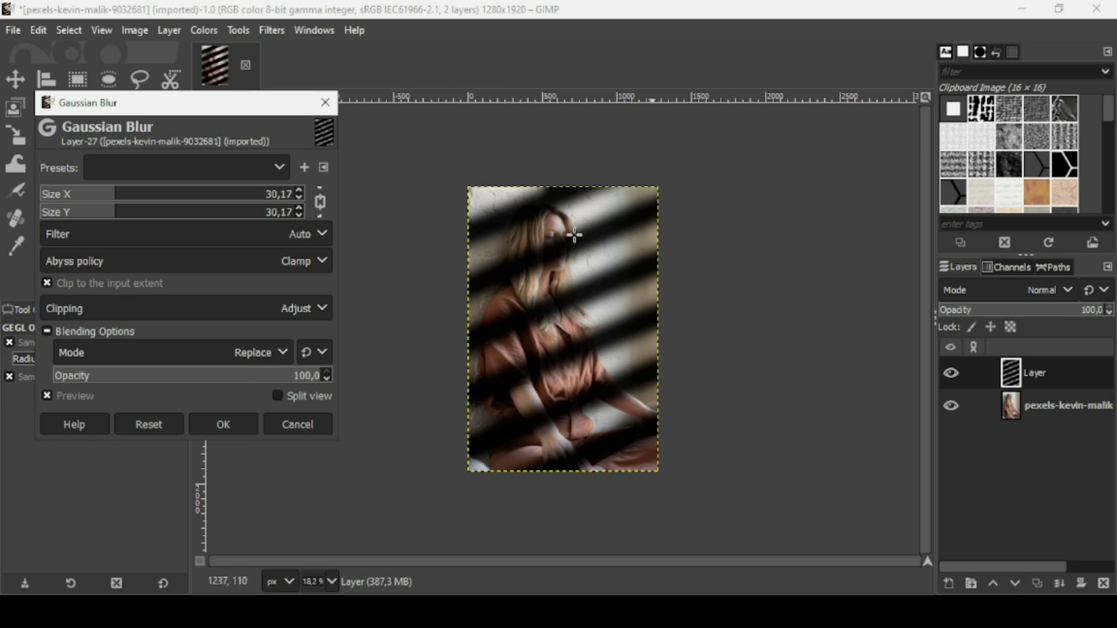
left_click(236, 421)
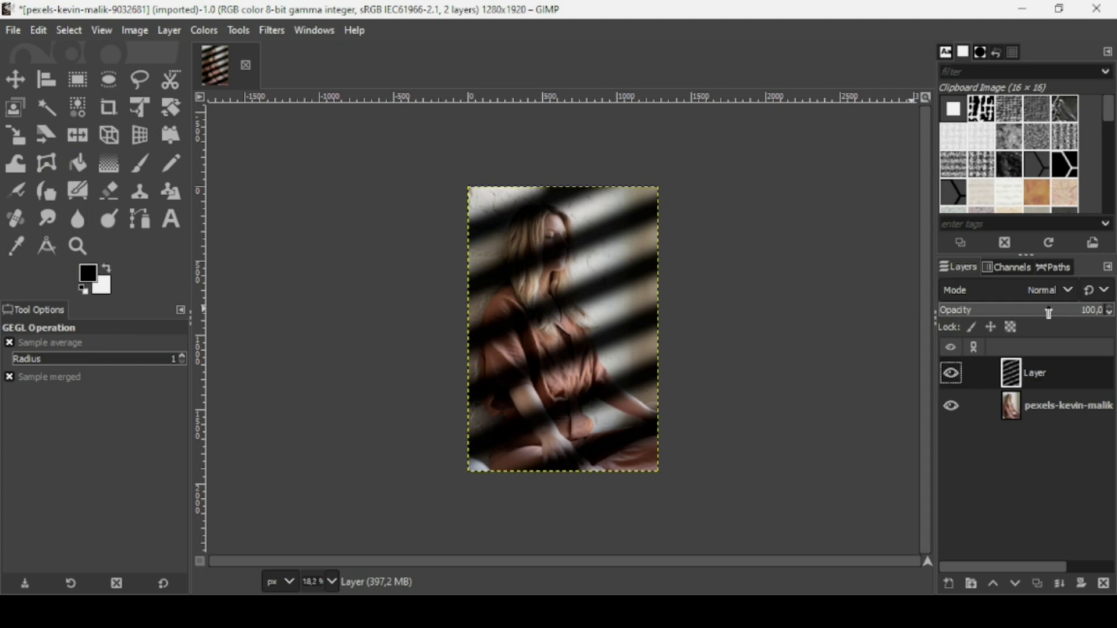
Lower the blurred stripe layer's opacity to about 39.4 and inspect the shadows over the photo
left_click_drag(1048, 313, 1027, 313)
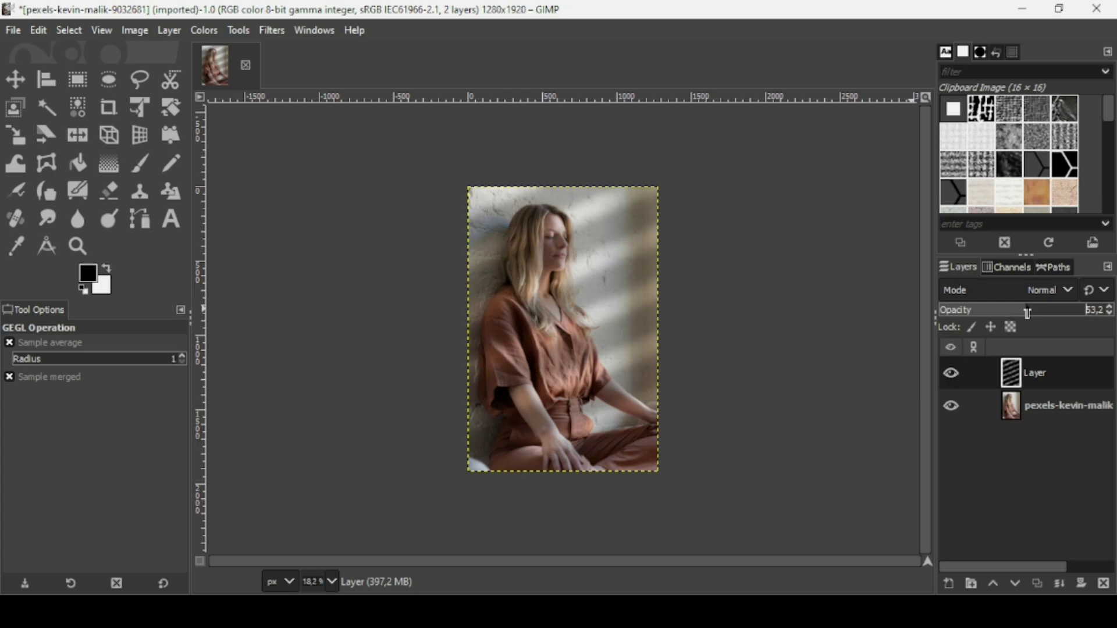
left_click_drag(1019, 314, 1004, 316)
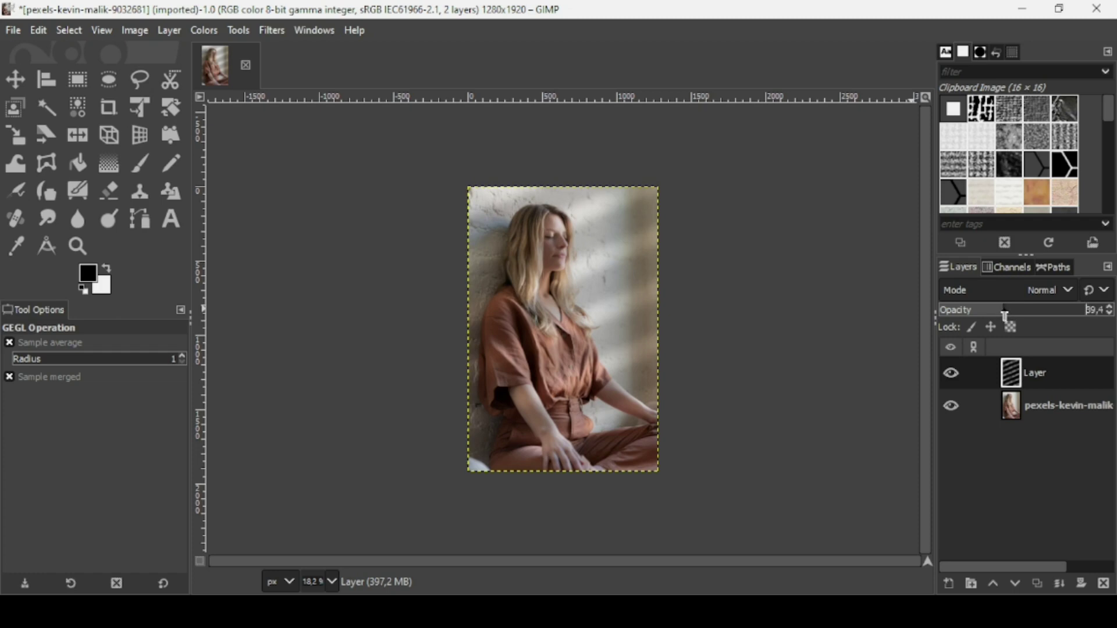
left_click(1015, 410)
scroll(527, 255, "up", 2)
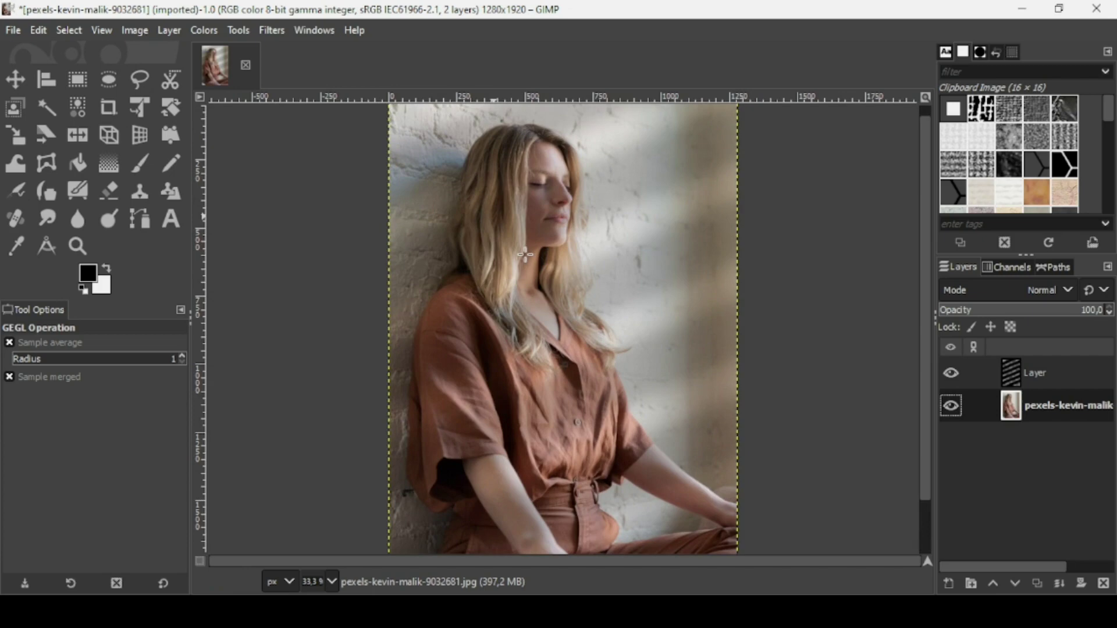
scroll(525, 254, "down", 2)
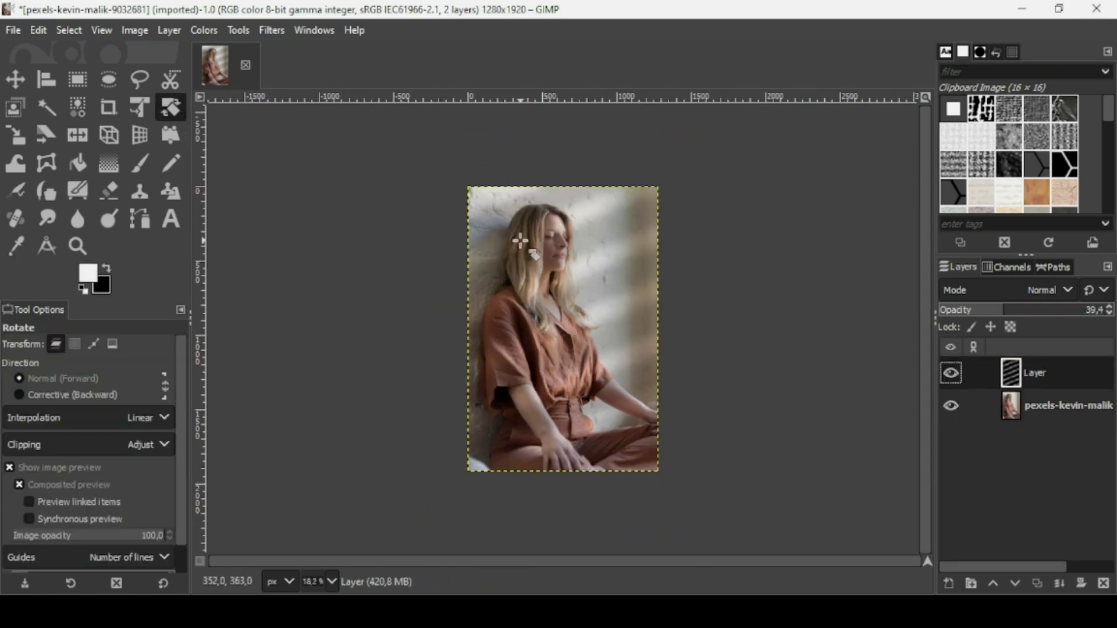
Add a new transparent layer and move it between the stripe layer and the photo
left_click(950, 584)
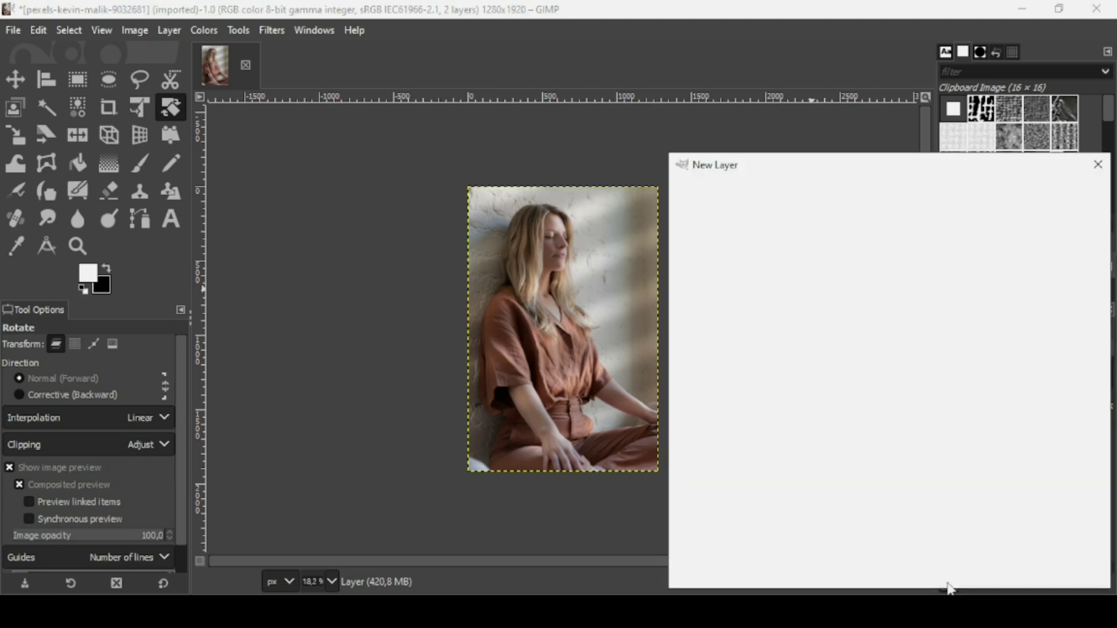
left_click(990, 568)
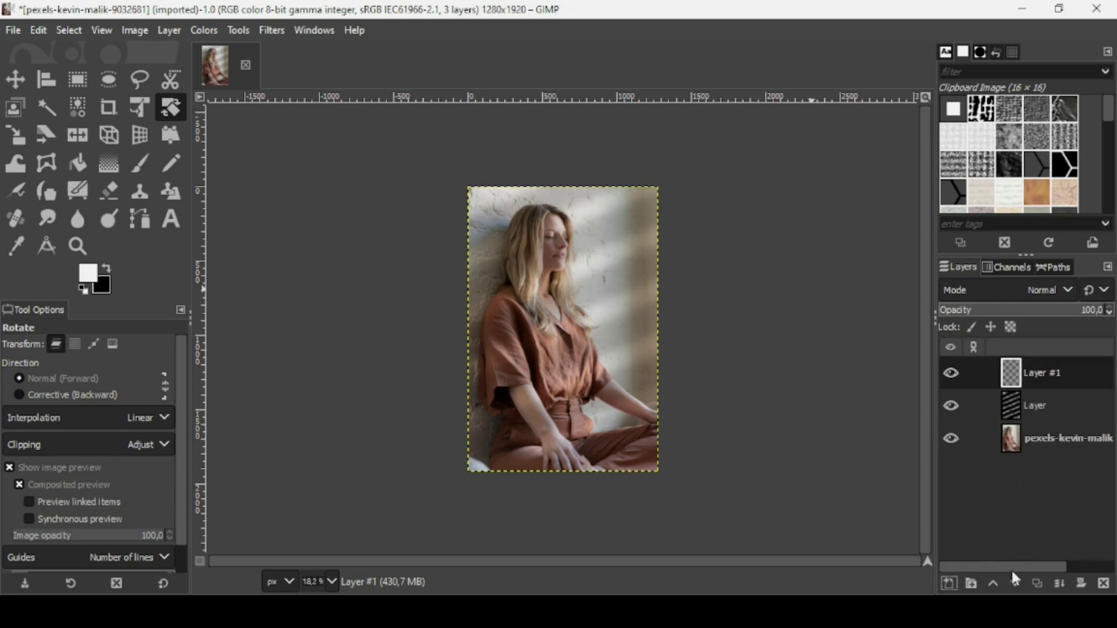
left_click(1013, 586)
left_click(952, 374)
left_click(952, 374)
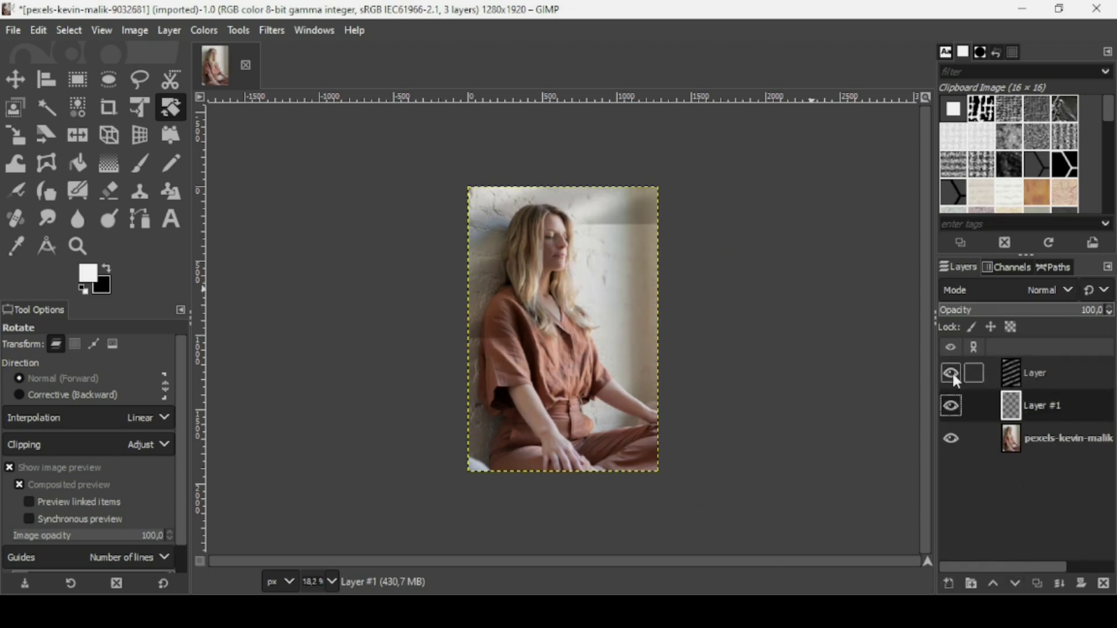
Set the Paintbrush to hardness 5, force 5 and size 469, and paint a soft white dab over the woman's face
left_click(141, 164)
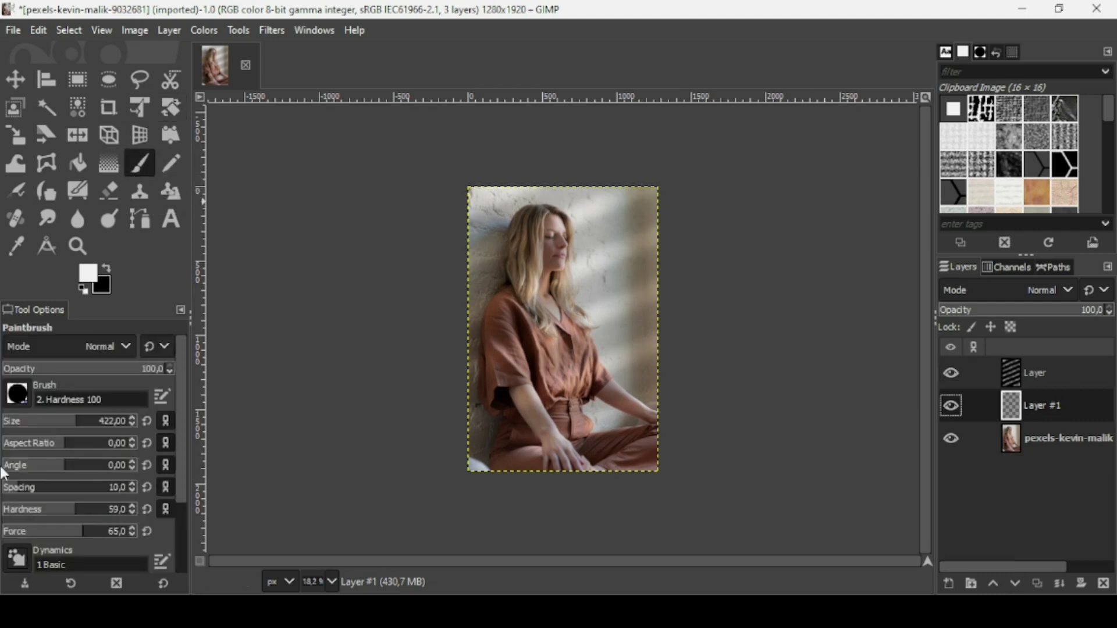
left_click(9, 513)
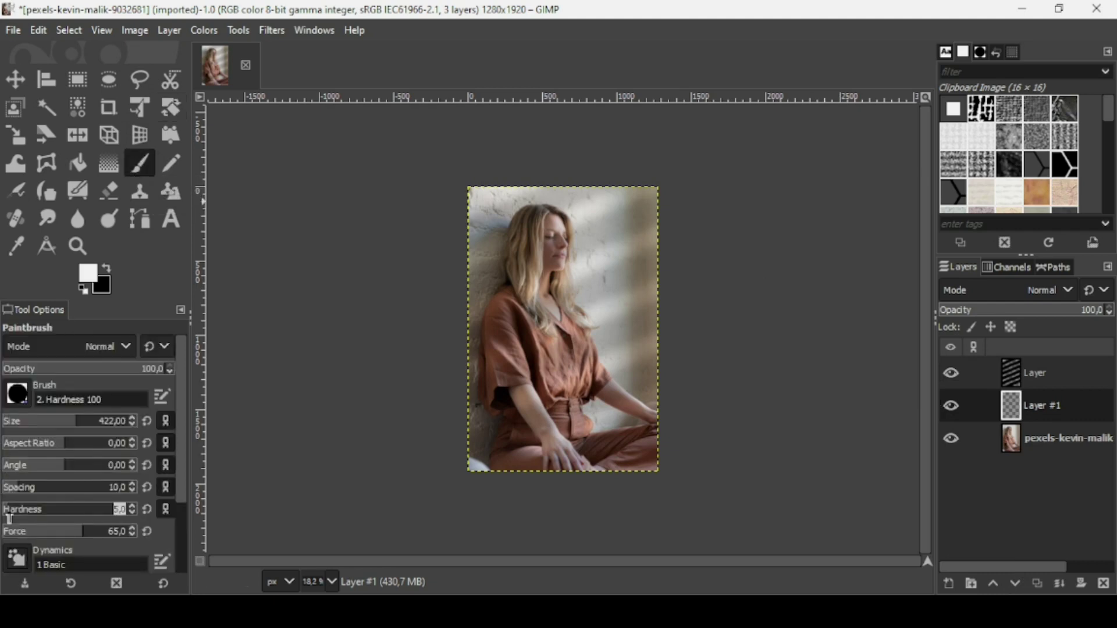
left_click(8, 533)
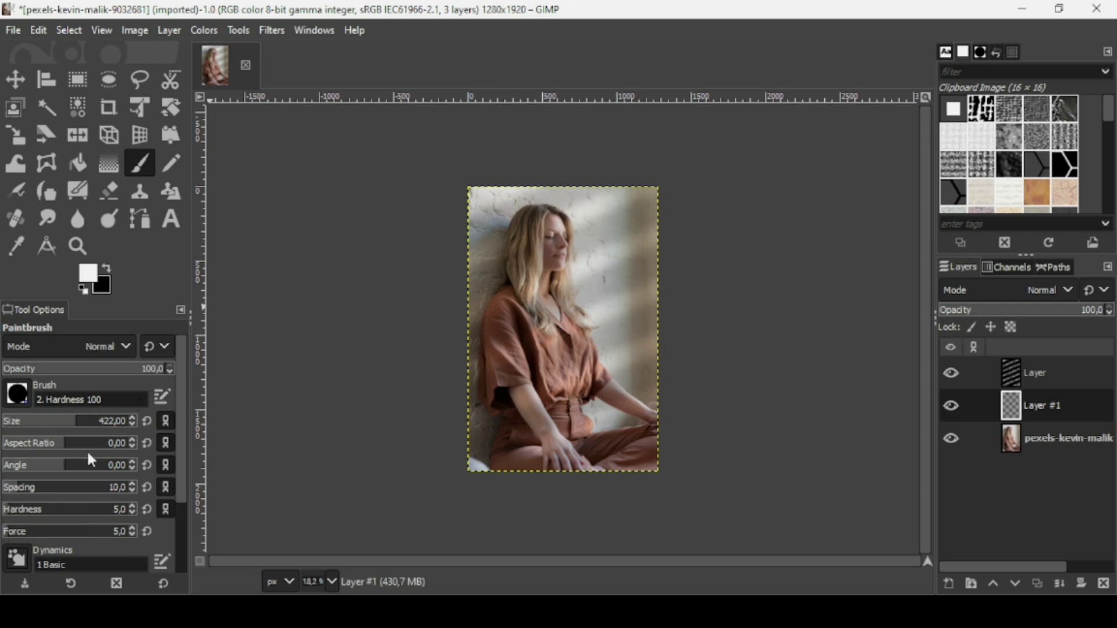
left_click(82, 424)
left_click(556, 237)
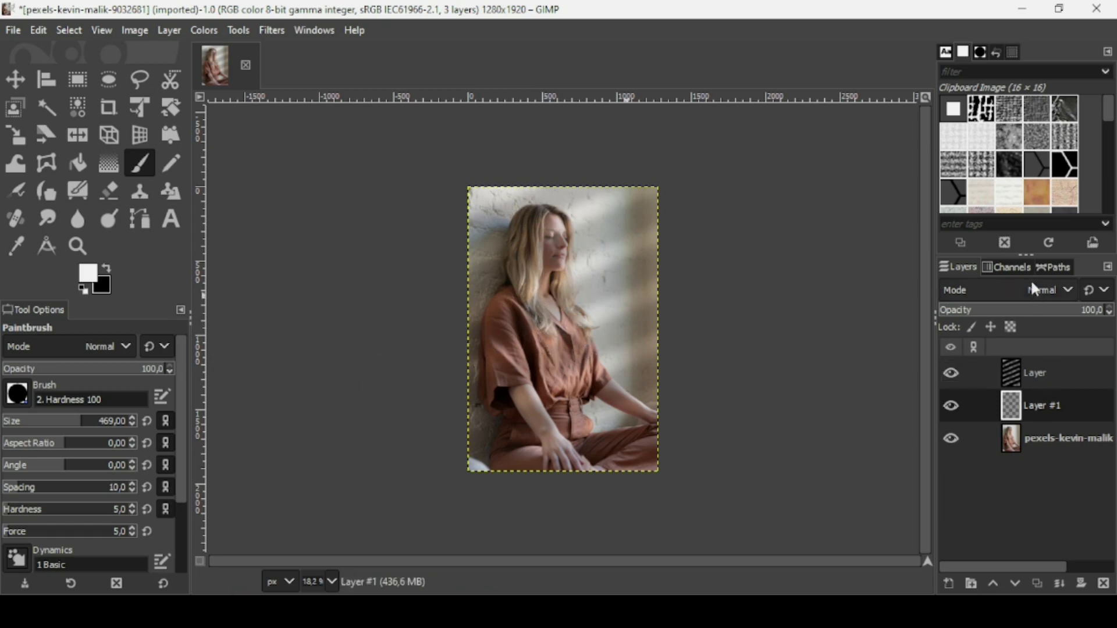
Set the painted layer's blend mode to Overlay and toggle its visibility to compare the highlight
left_click(1031, 285)
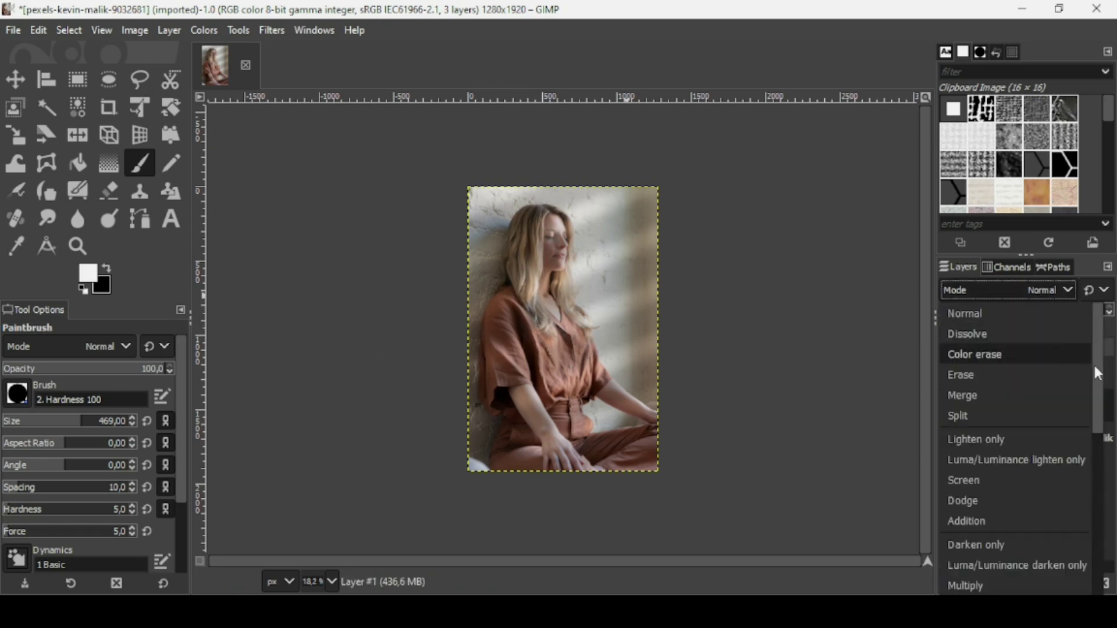
left_click_drag(1094, 362, 1090, 413)
left_click(1002, 526)
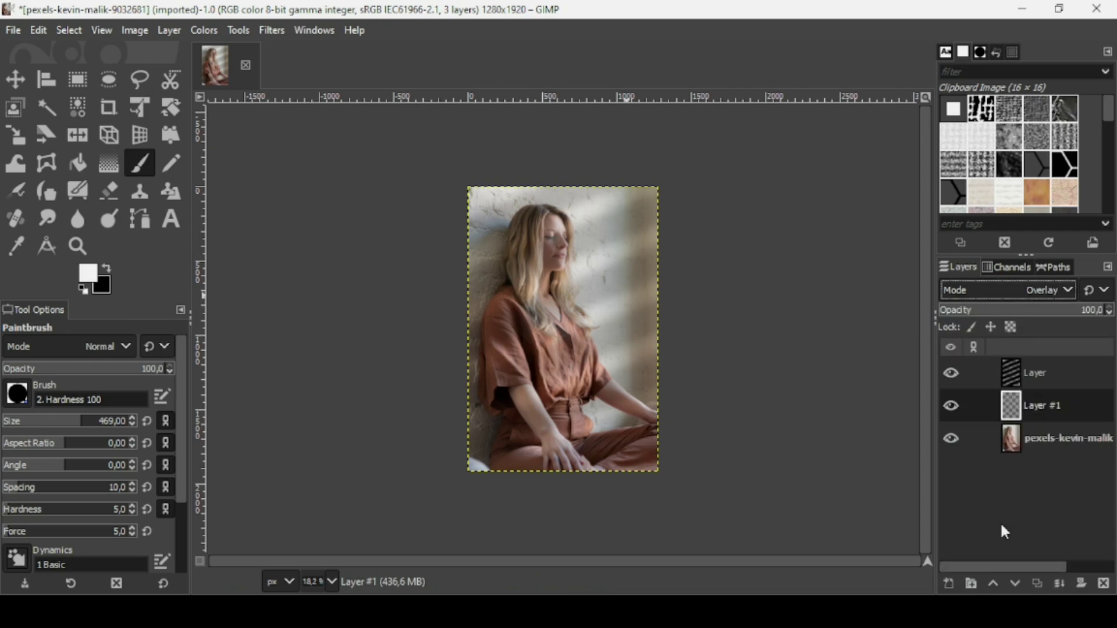
left_click(944, 409)
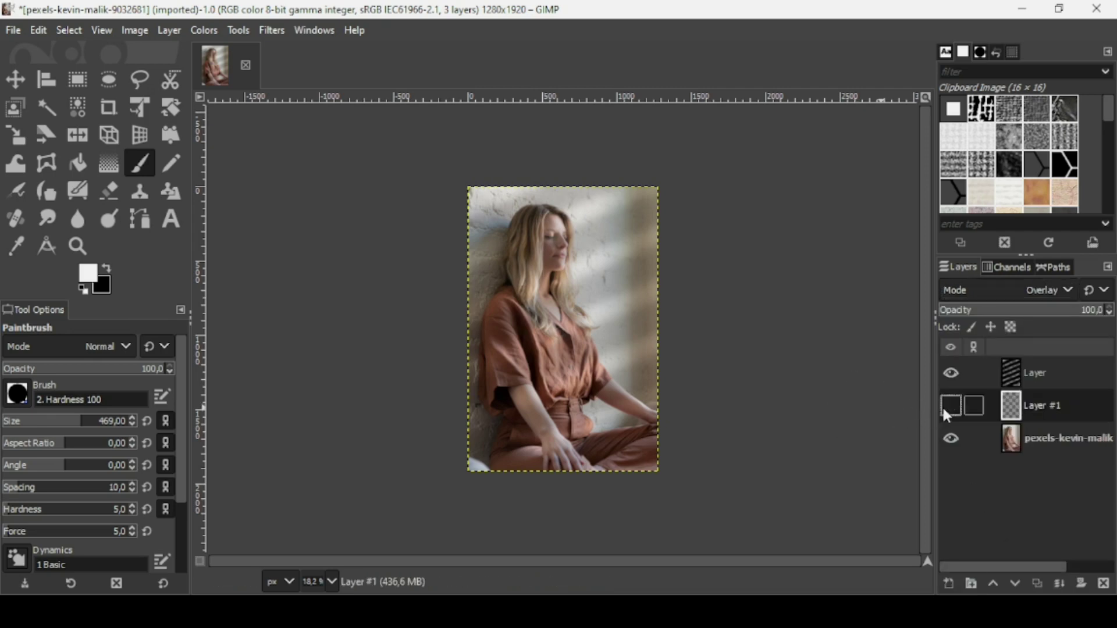
left_click(945, 409)
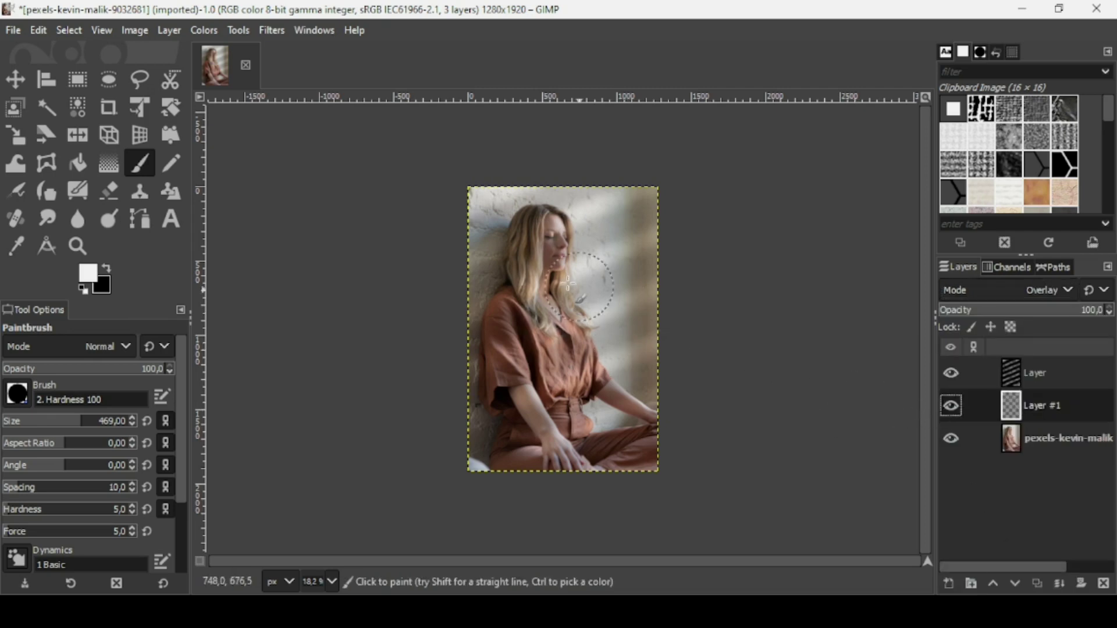